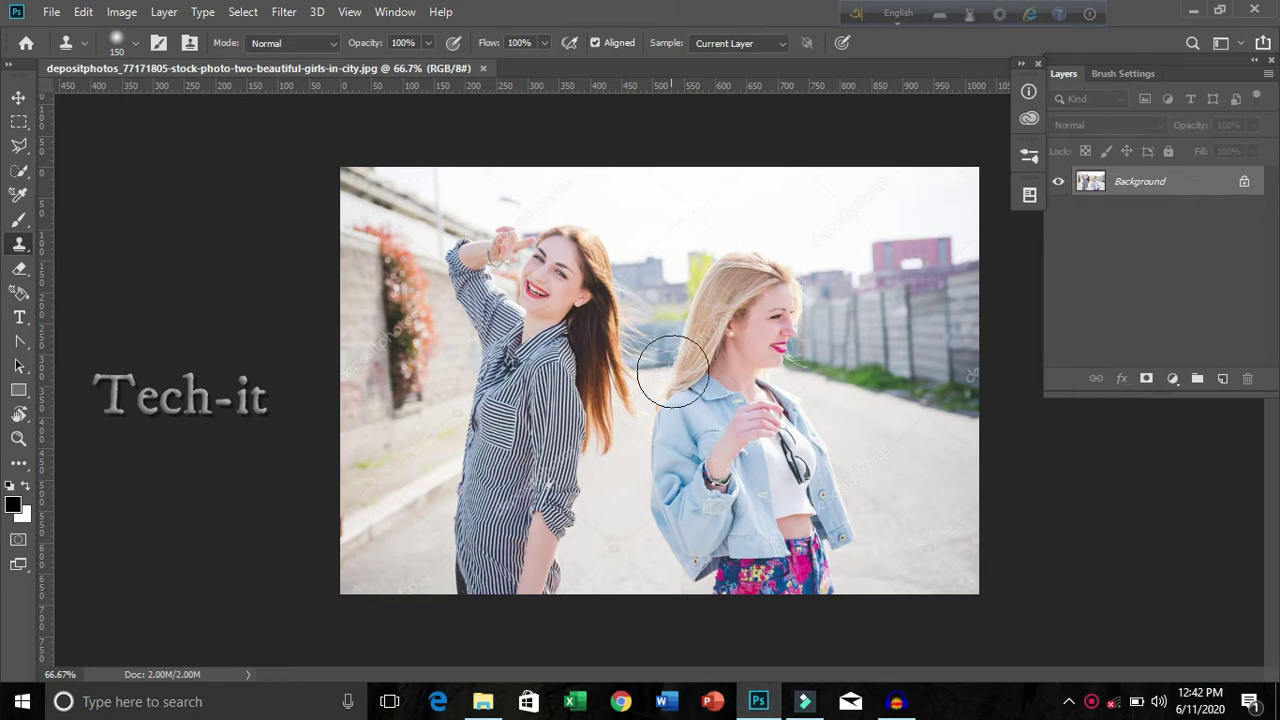
Clone Stamp a copy of the brunette's face to the right of her hair.
alt+click(565, 260)
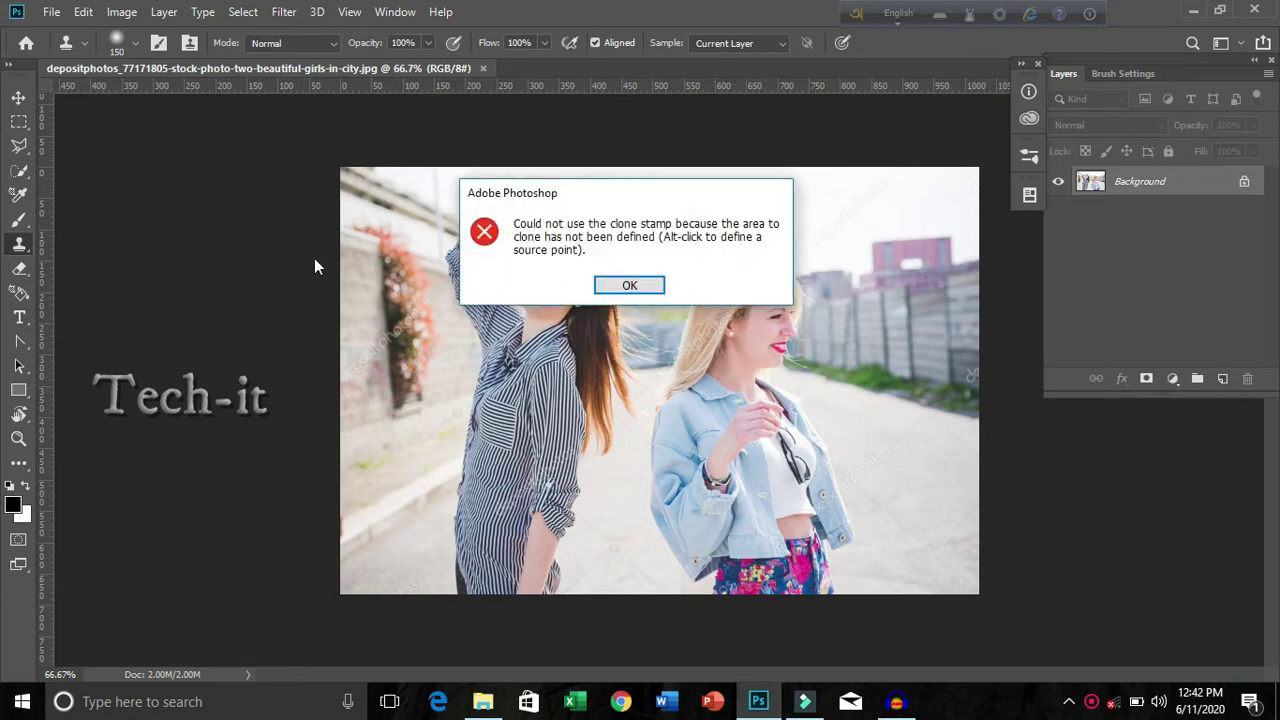
click(629, 286)
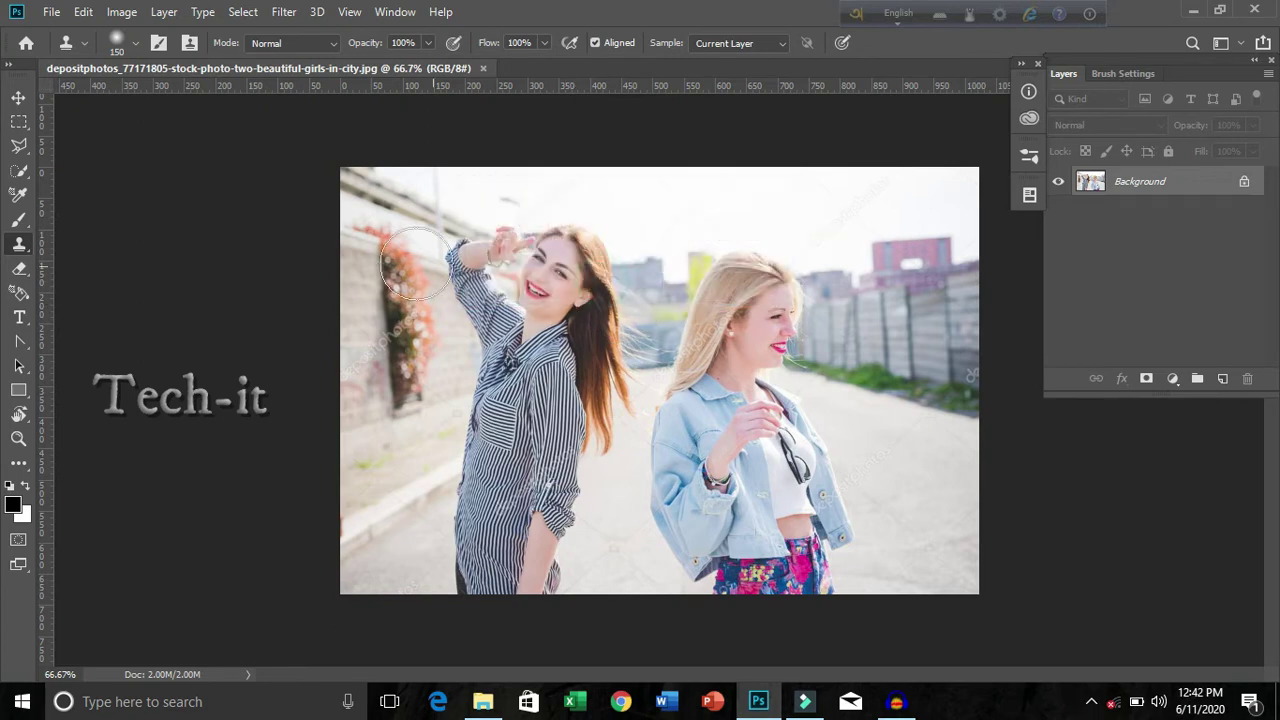
right_click(17, 246)
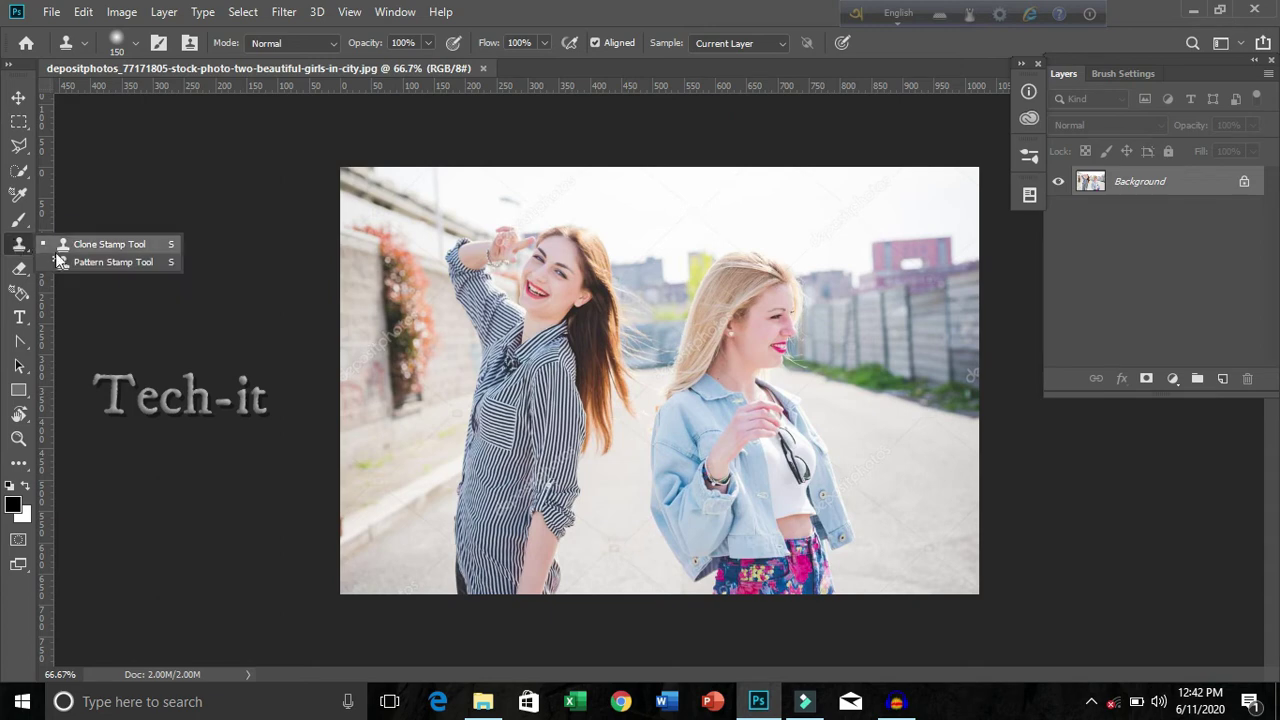
click(95, 245)
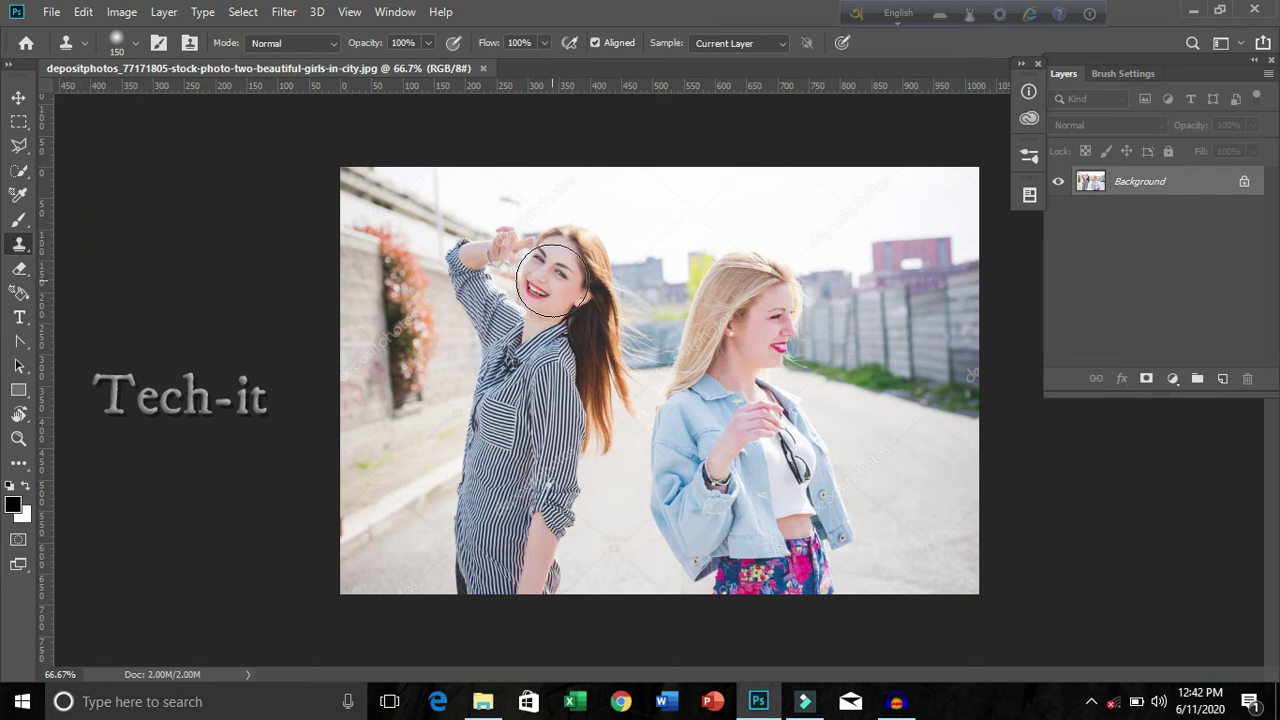
alt+click(551, 274)
mouse_move(617, 267)
mouse_down()
mouse_move(686, 243)
mouse_move(620, 318)
mouse_move(630, 377)
mouse_up()
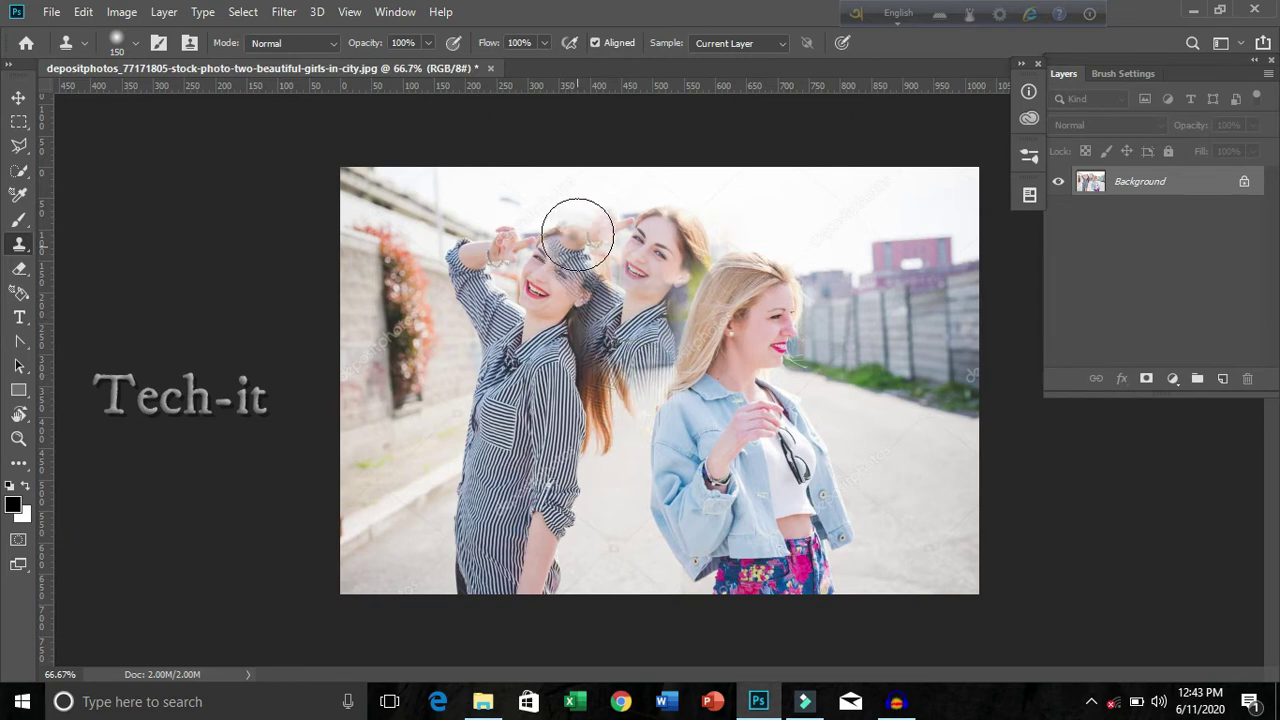
Undo the last several cloned shirt-stripe strokes.
key(ctrl+z)
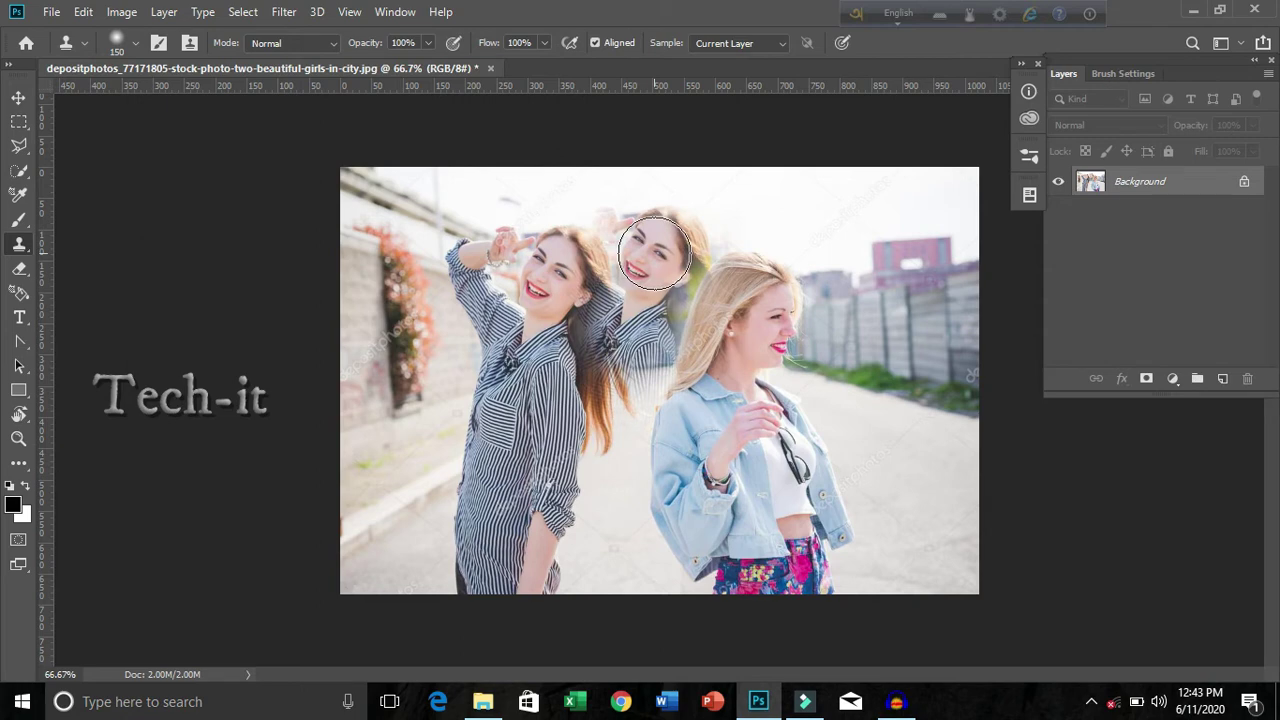
key(ctrl+z)
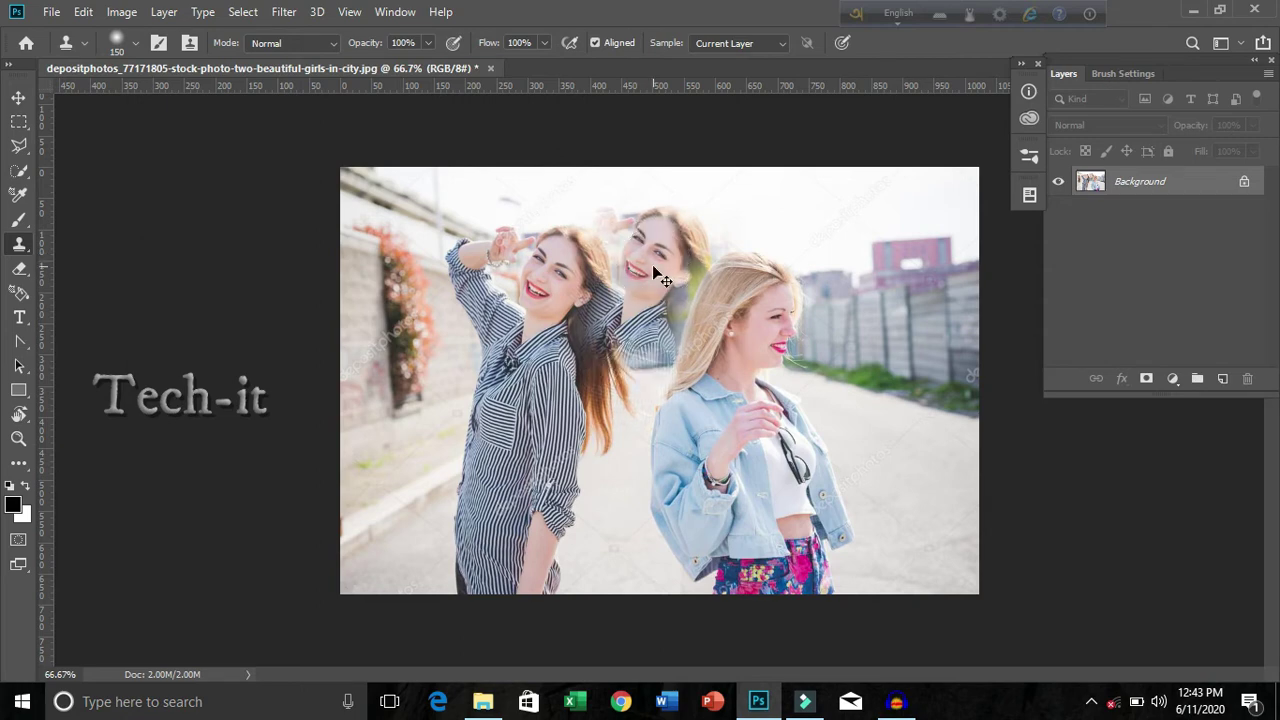
key(ctrl+z)
key(ctrl+z)
key(ctrl+z)
key(ctrl+z)
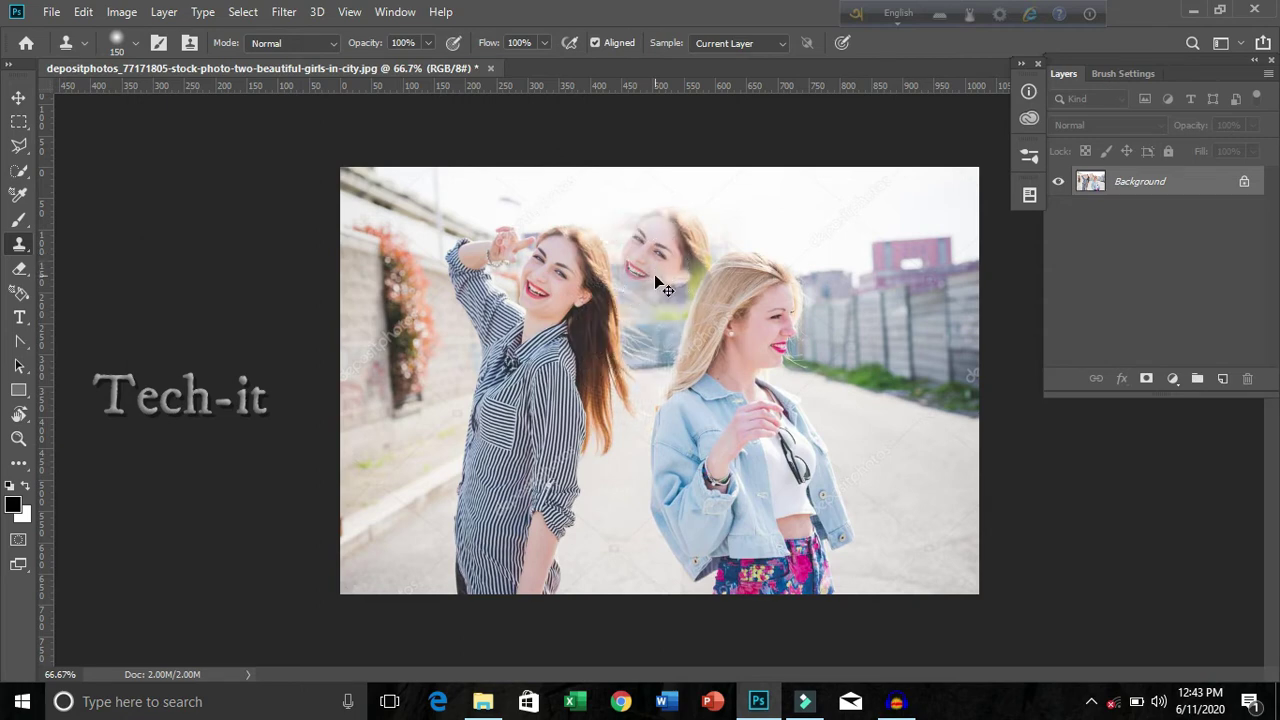
key(ctrl+z)
Close the edited photo and reopen the street photo from recent files.
click(26, 43)
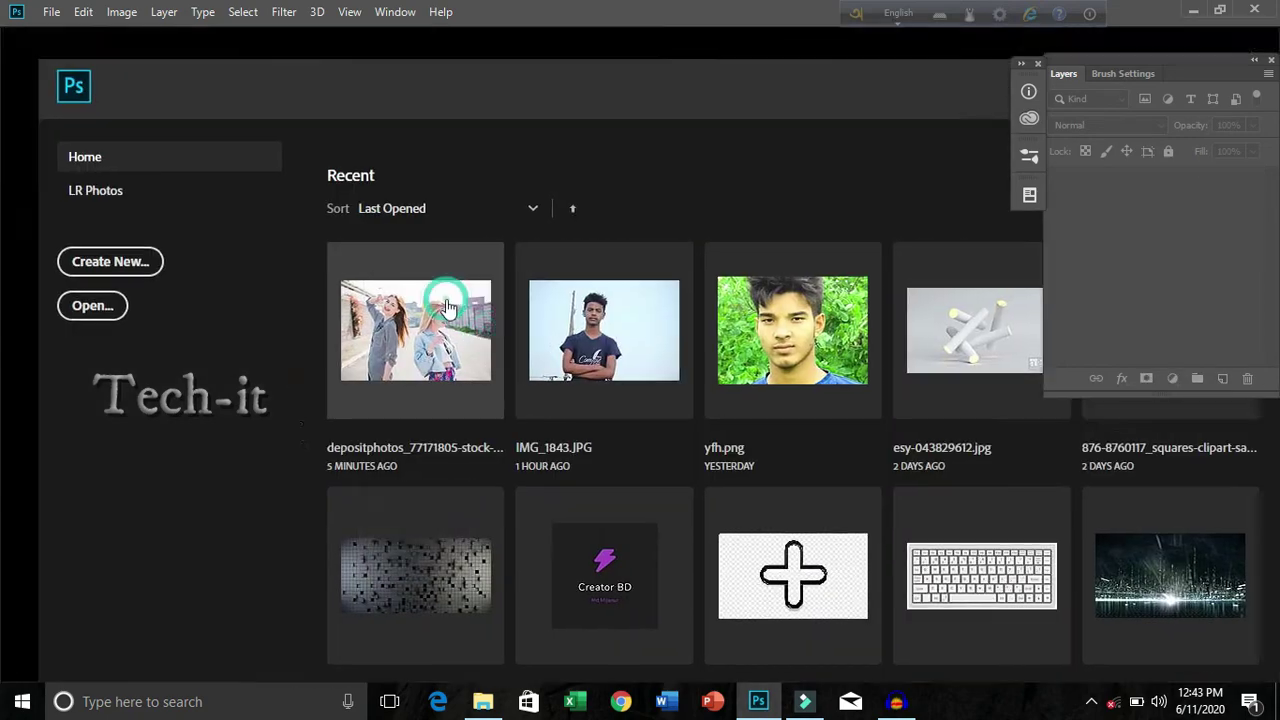
click(446, 306)
drag(423, 80, 460, 70)
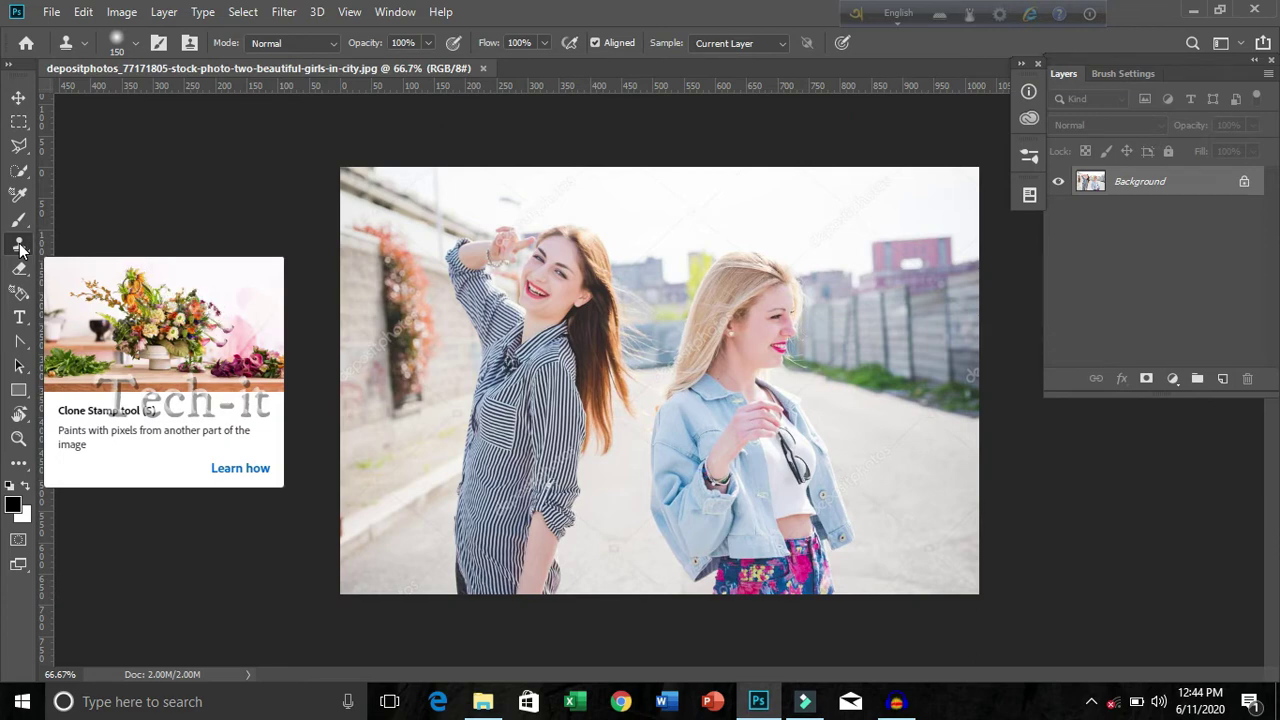
Clone faded copies of the brunette's face and hair trailing toward the blonde woman.
right_click(20, 248)
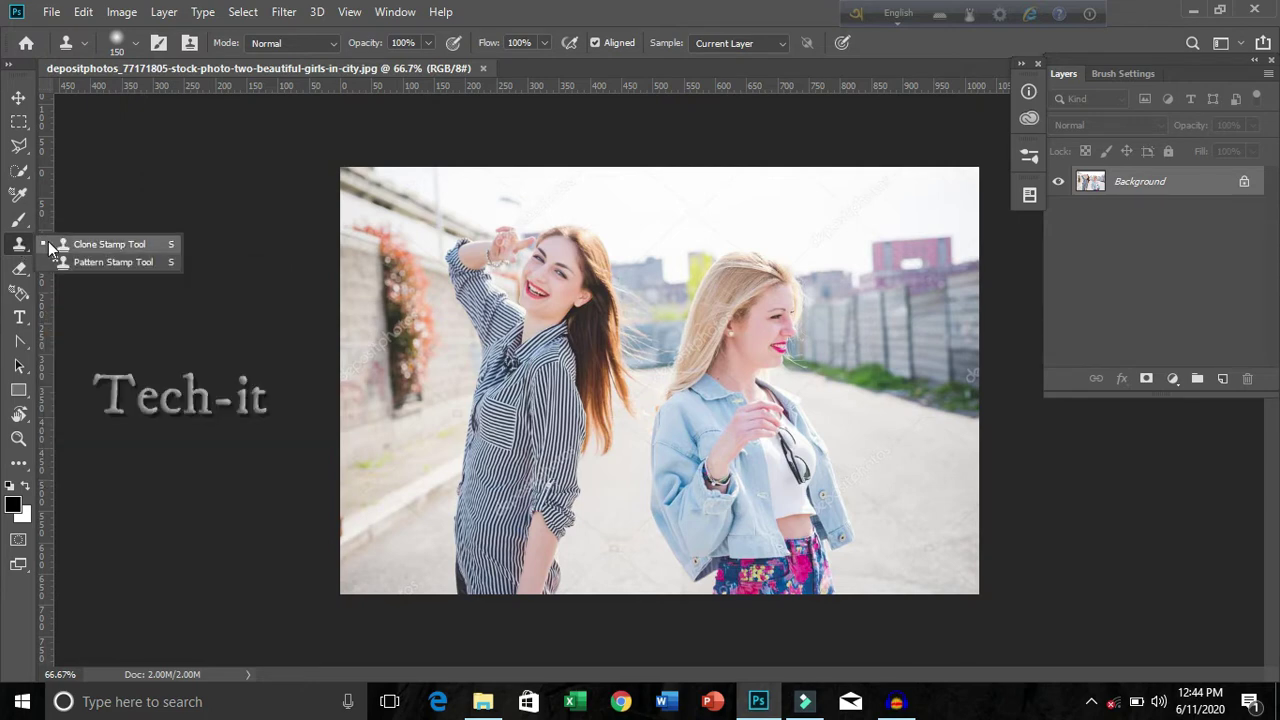
click(90, 248)
click(522, 266)
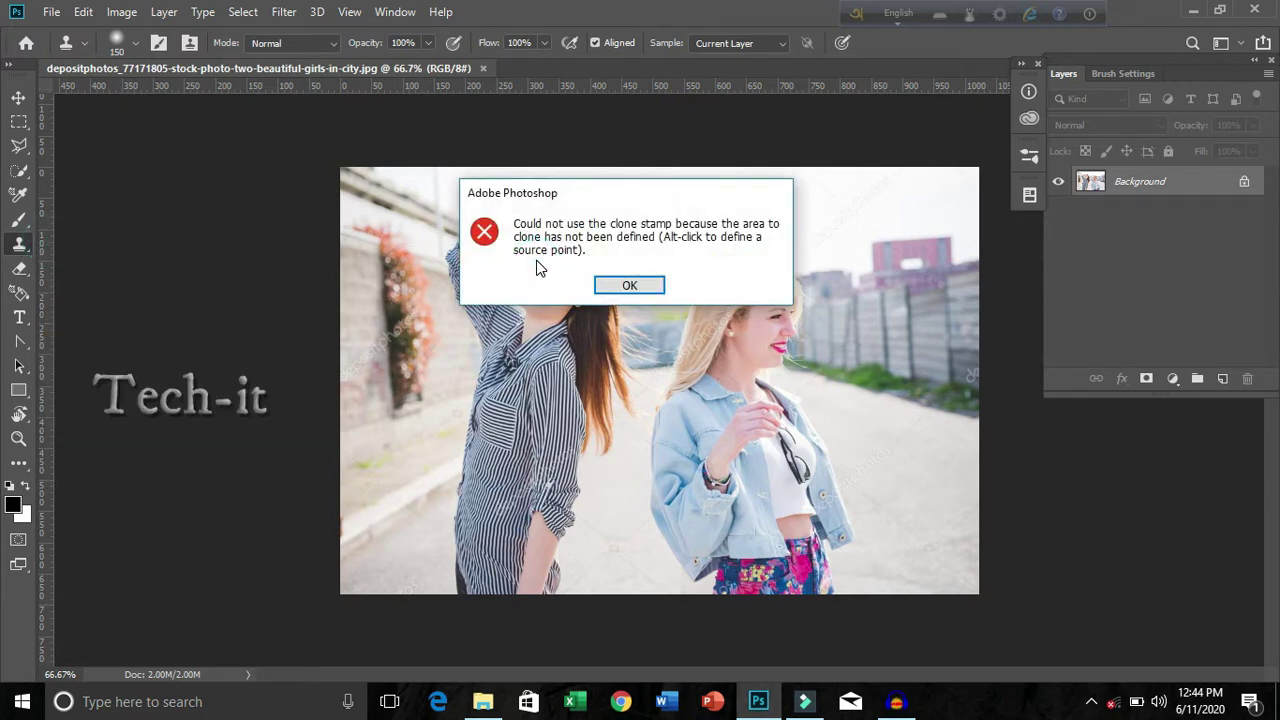
click(629, 285)
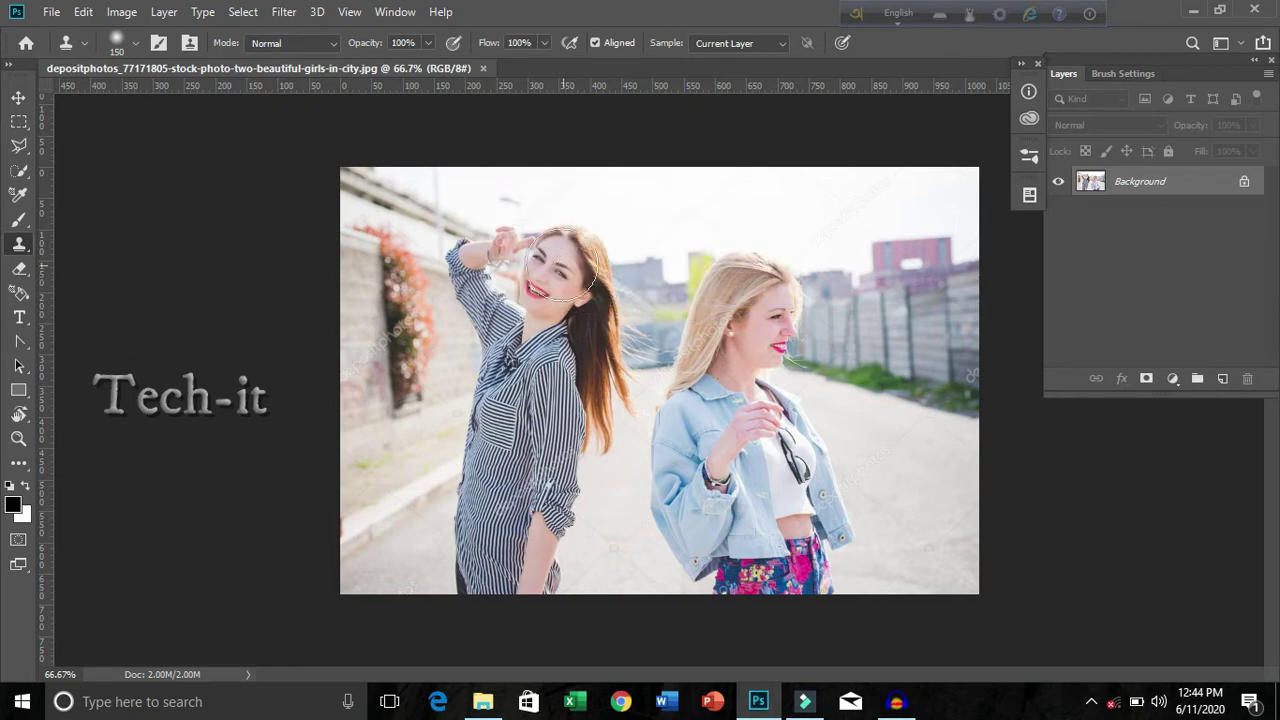
mouse_move(567, 268)
mouse_down()
mouse_move(614, 257)
mouse_move(643, 277)
mouse_move(609, 314)
mouse_move(635, 365)
mouse_move(655, 321)
mouse_move(645, 318)
mouse_up()
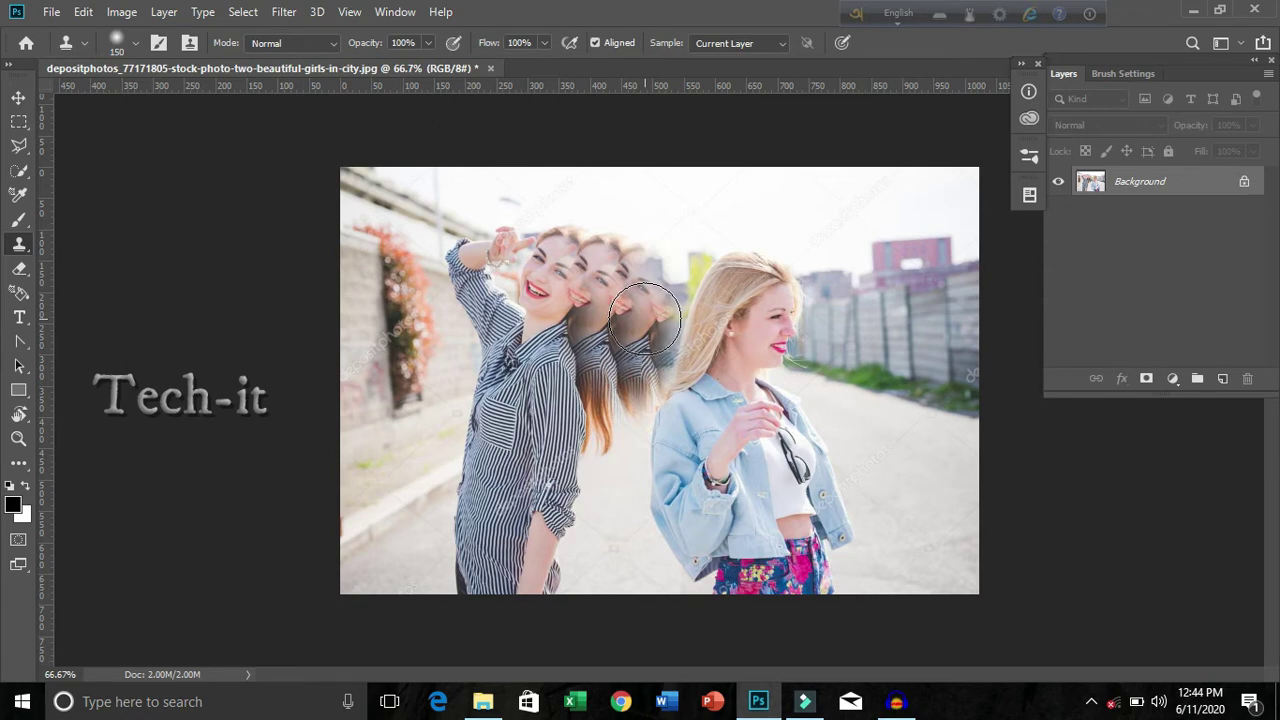
drag(640, 328, 628, 314)
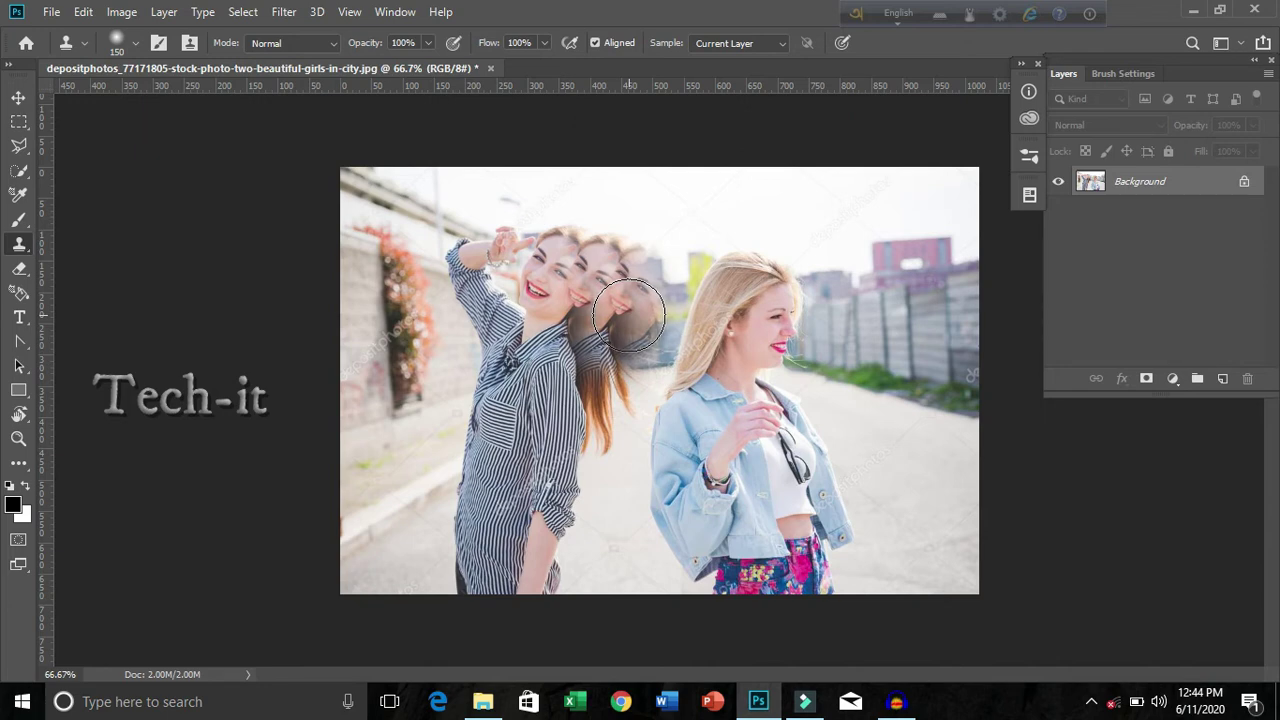
drag(629, 315, 651, 266)
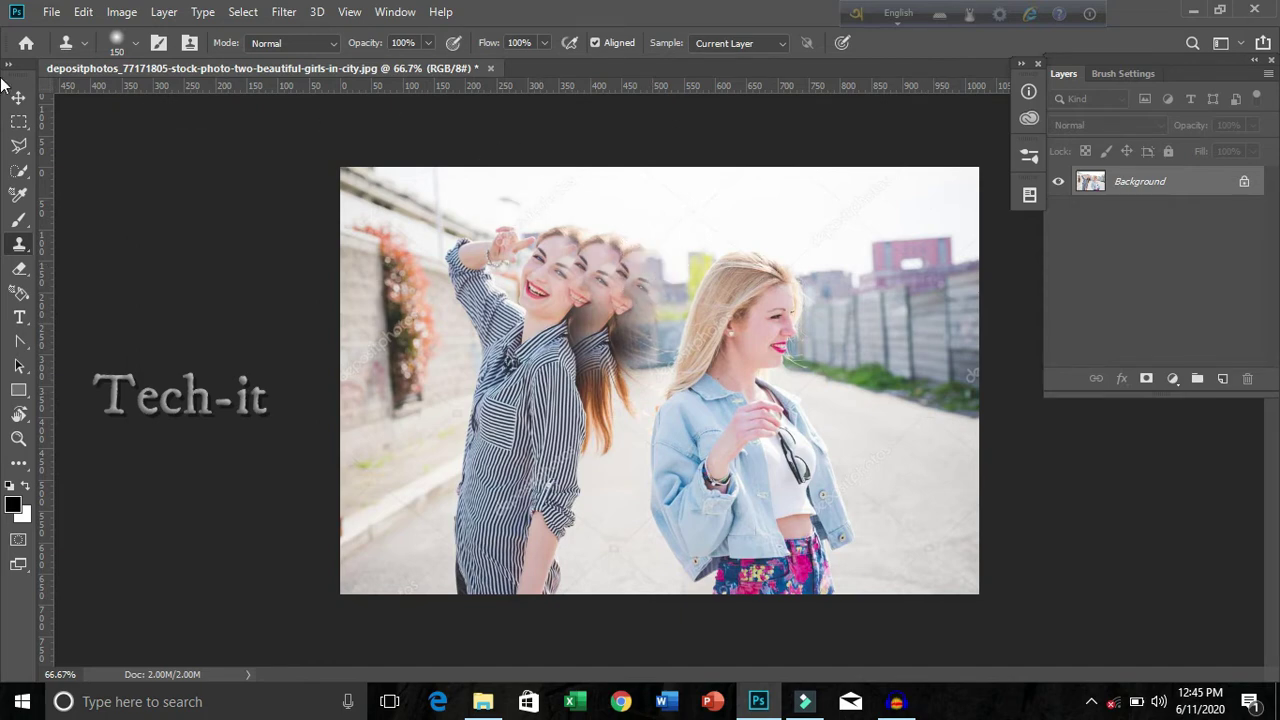
click(83, 13)
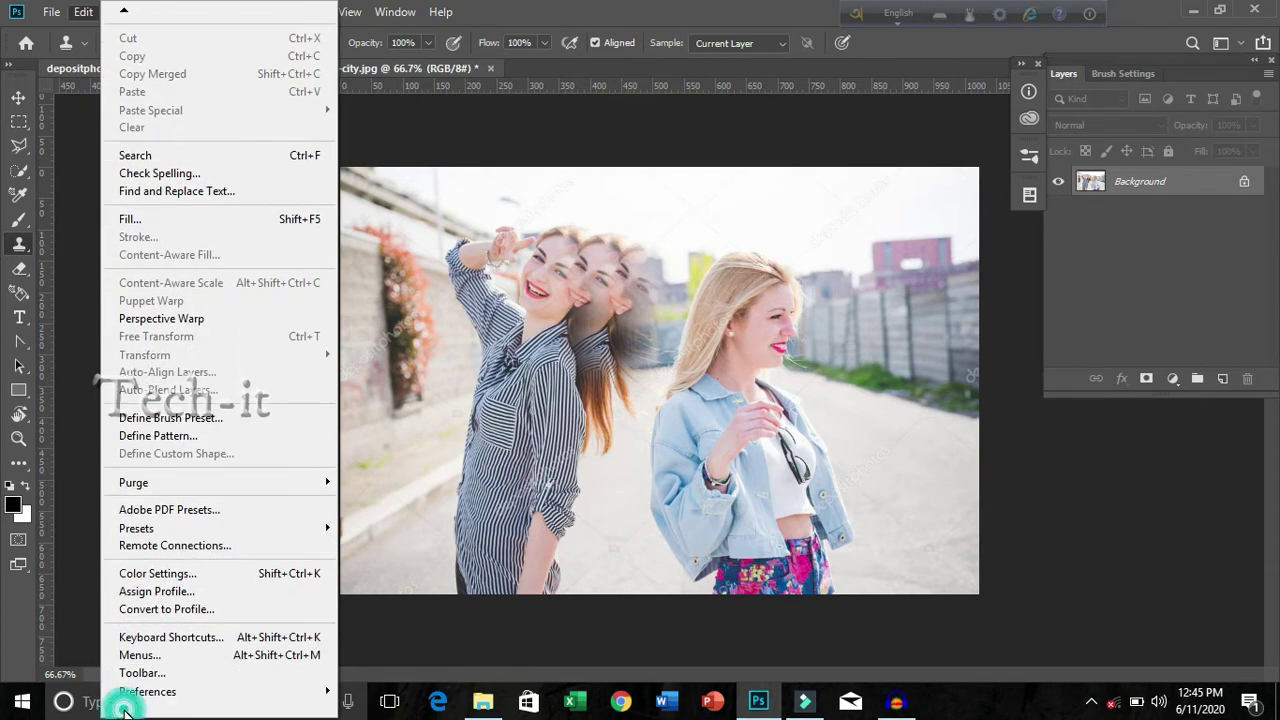
mouse_move(148, 691)
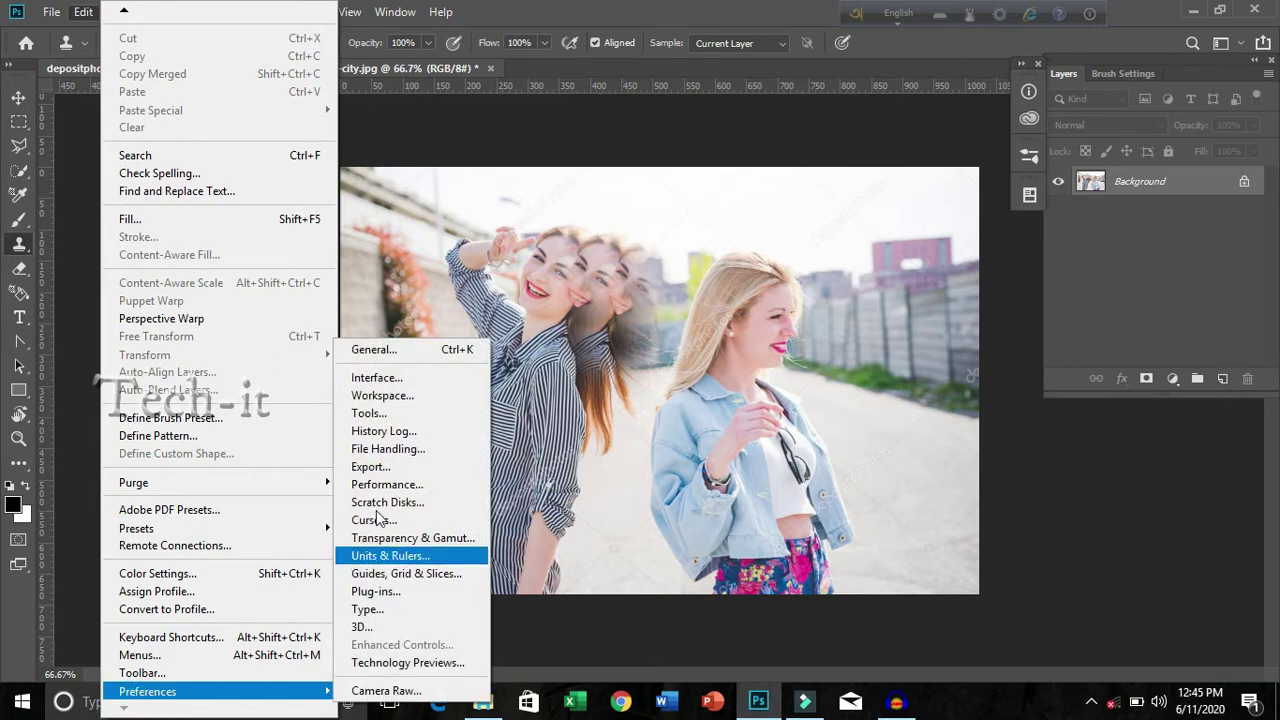
Raise History States from 20 to 100 in the Performance preferences.
click(417, 349)
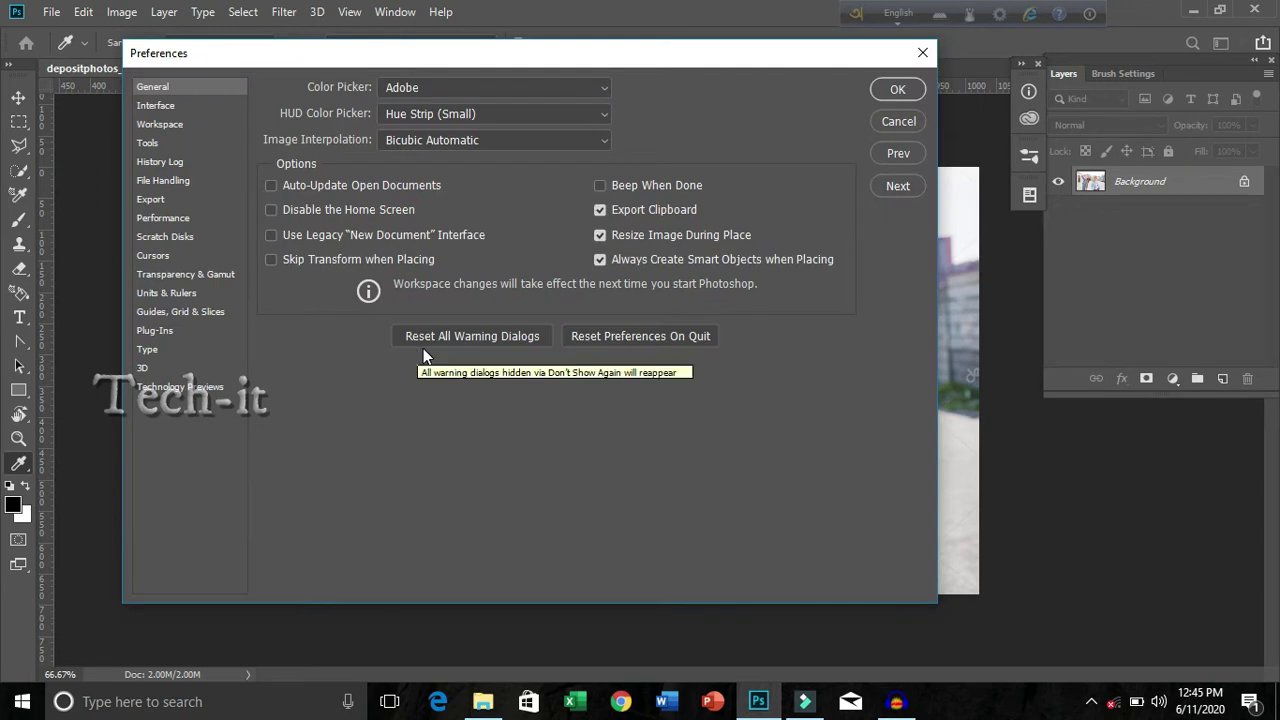
click(177, 218)
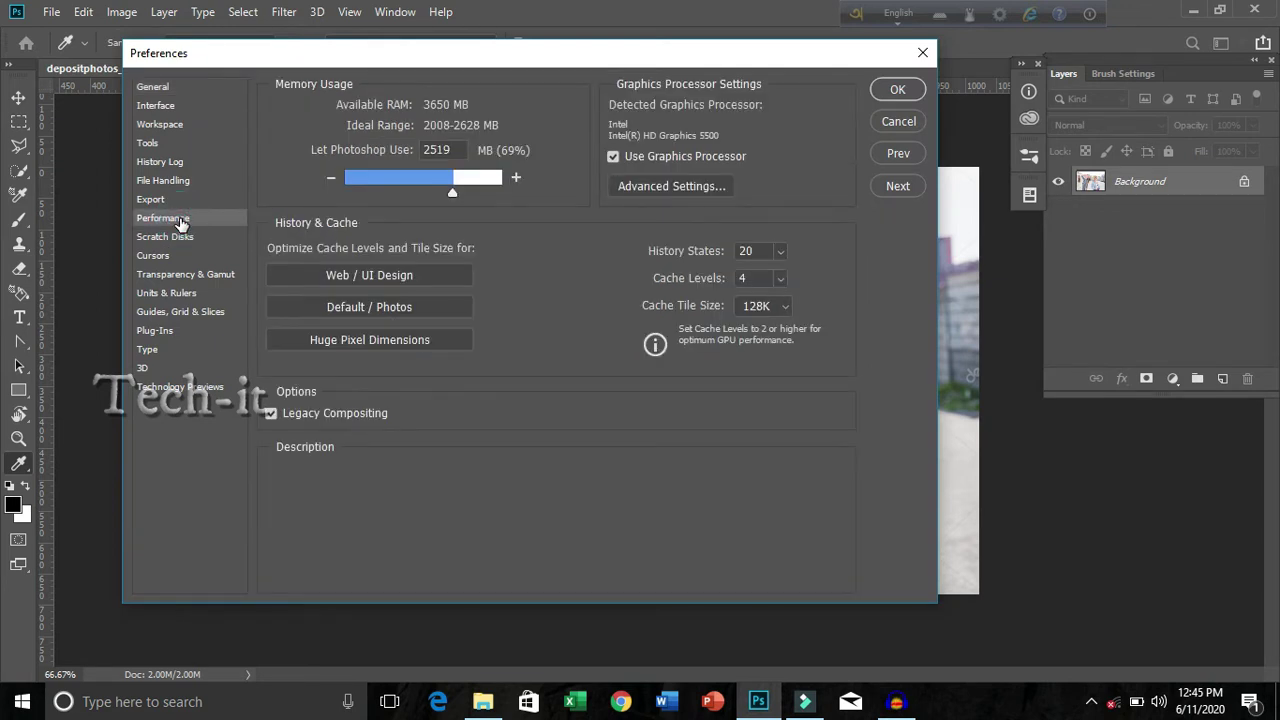
click(779, 254)
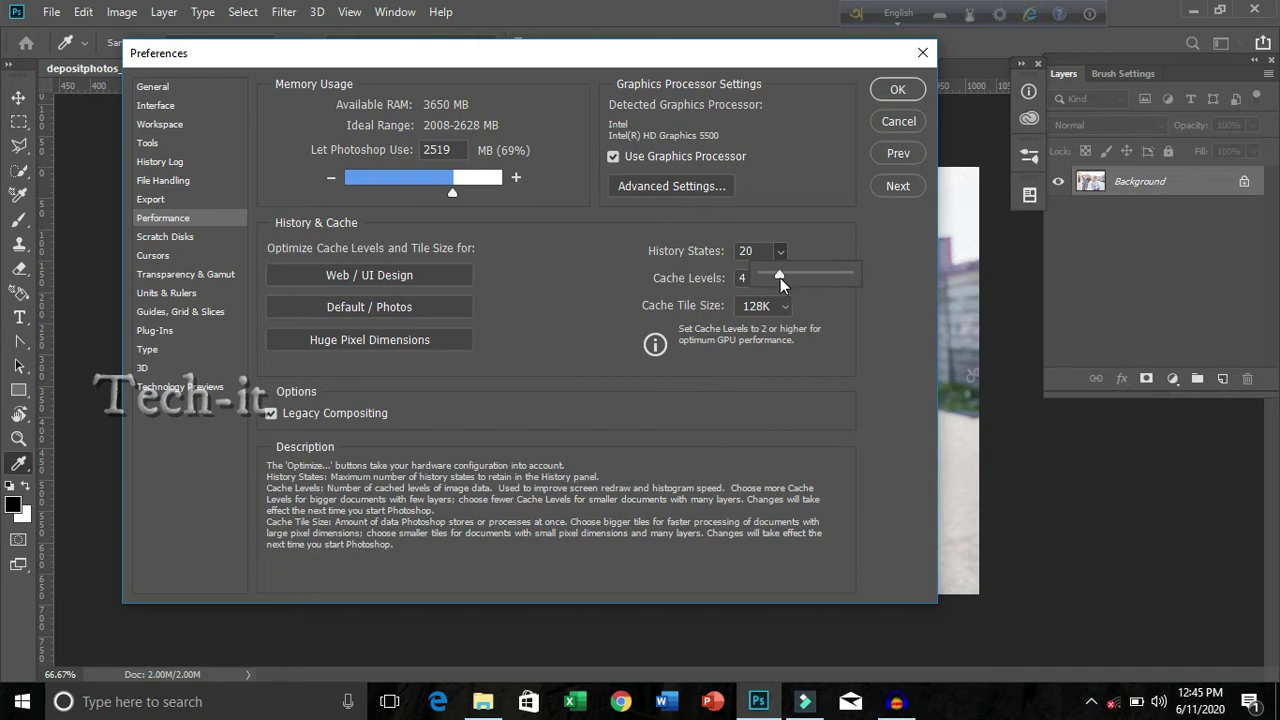
click(764, 250)
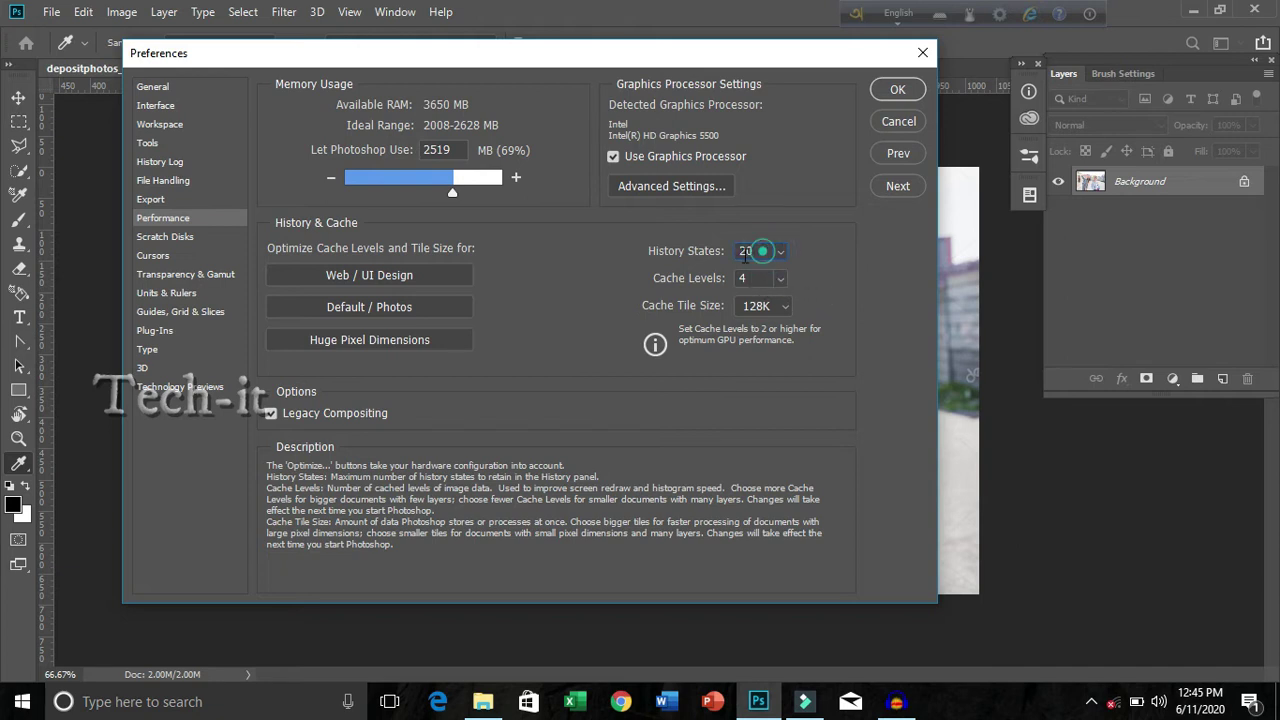
text(100)
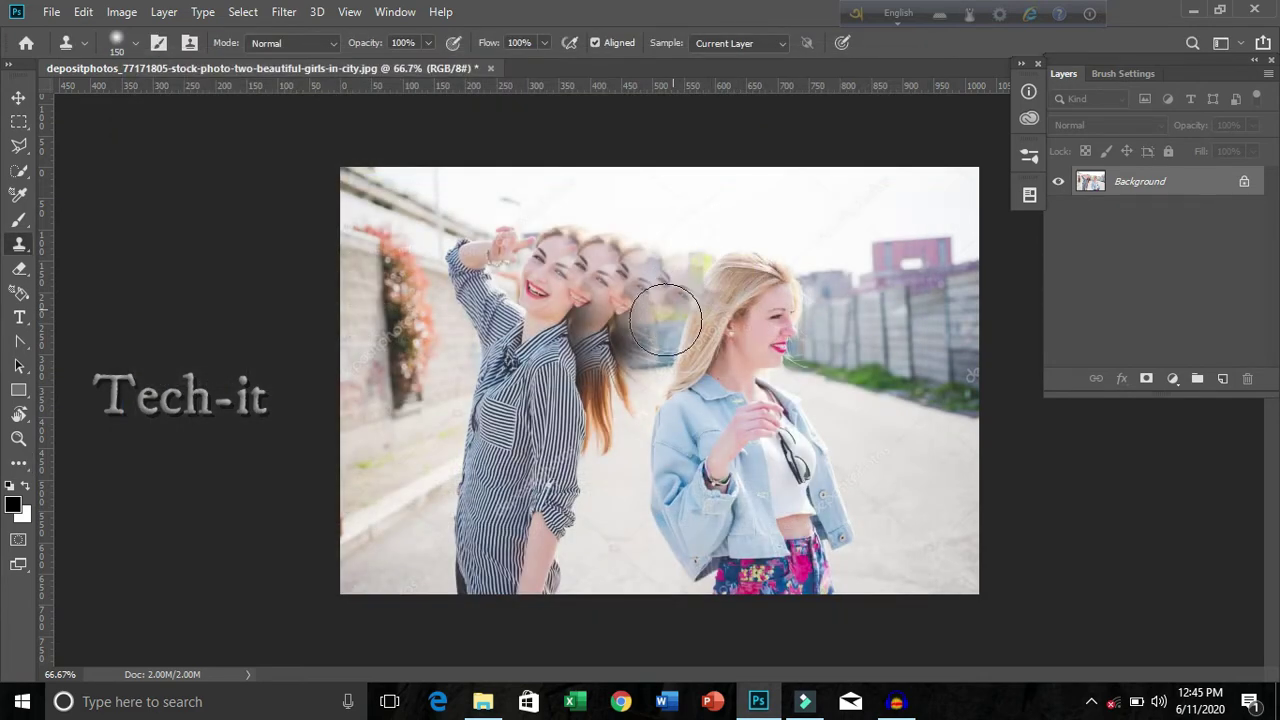
Paint background buildings over the extra ghost face beside the dark-haired woman.
drag(670, 313, 628, 317)
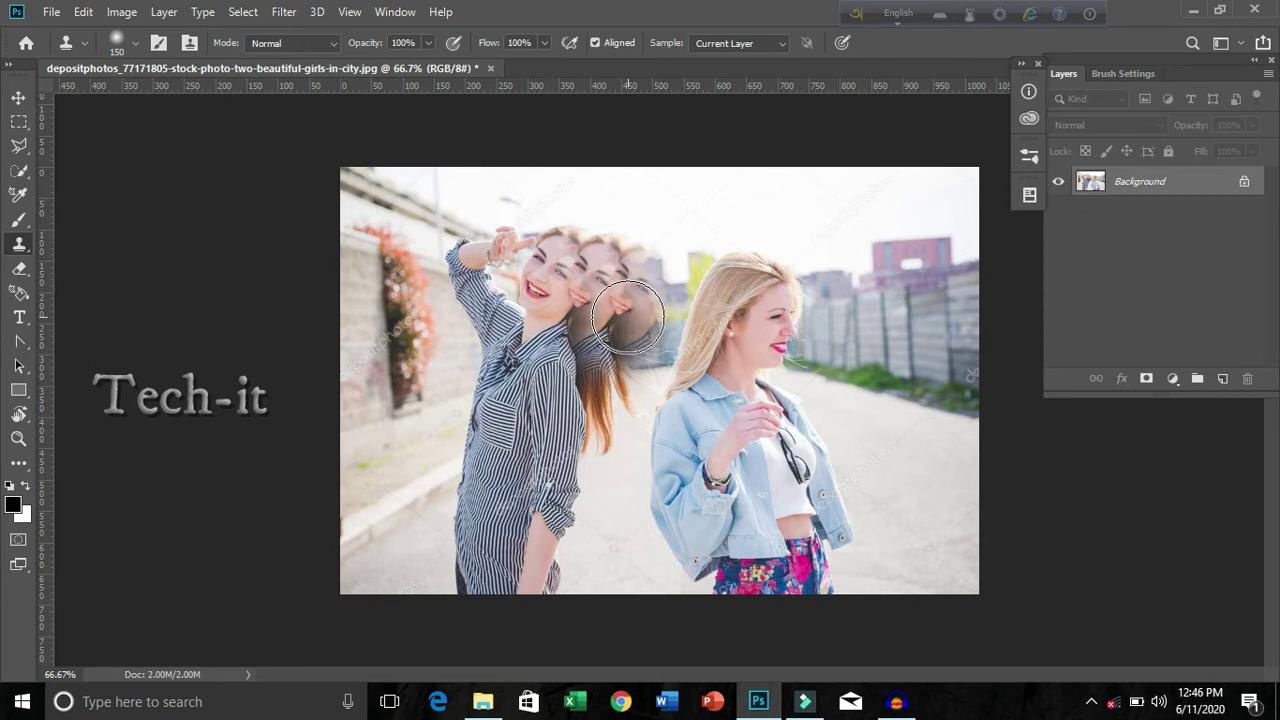
Close the photo without saving, reopen it from recent files and dock its window.
click(490, 68)
click(632, 271)
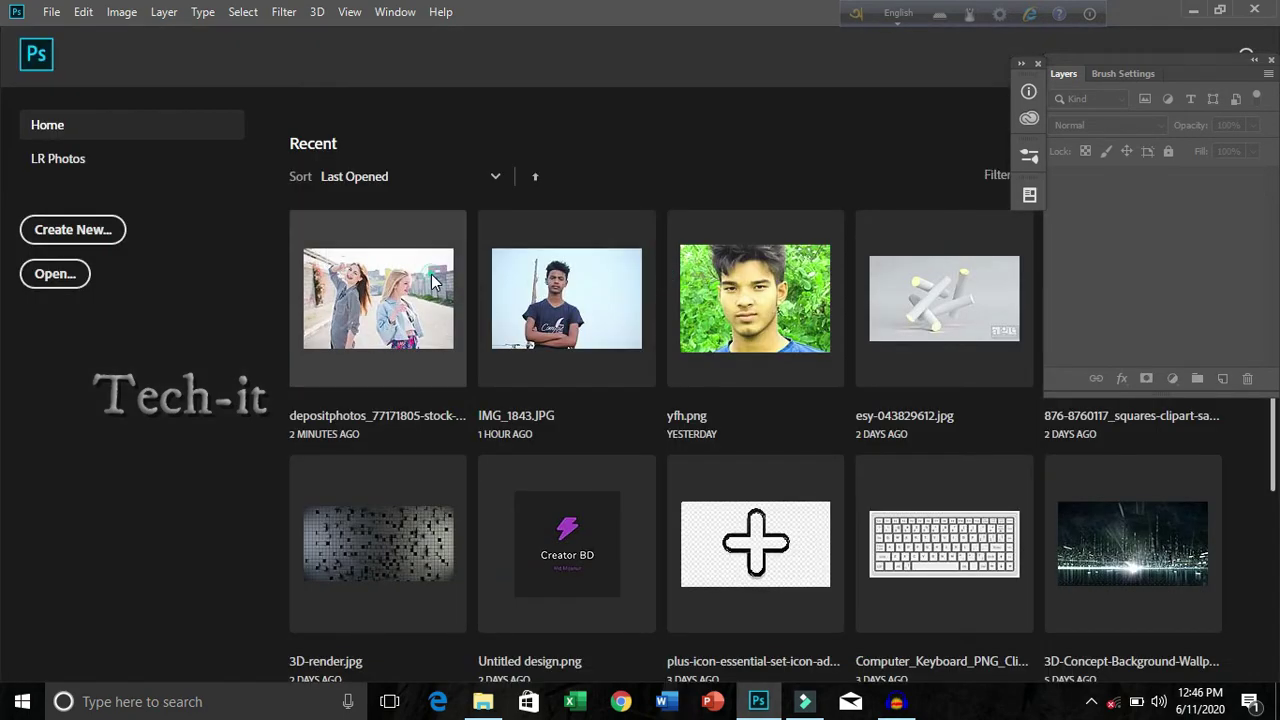
click(432, 283)
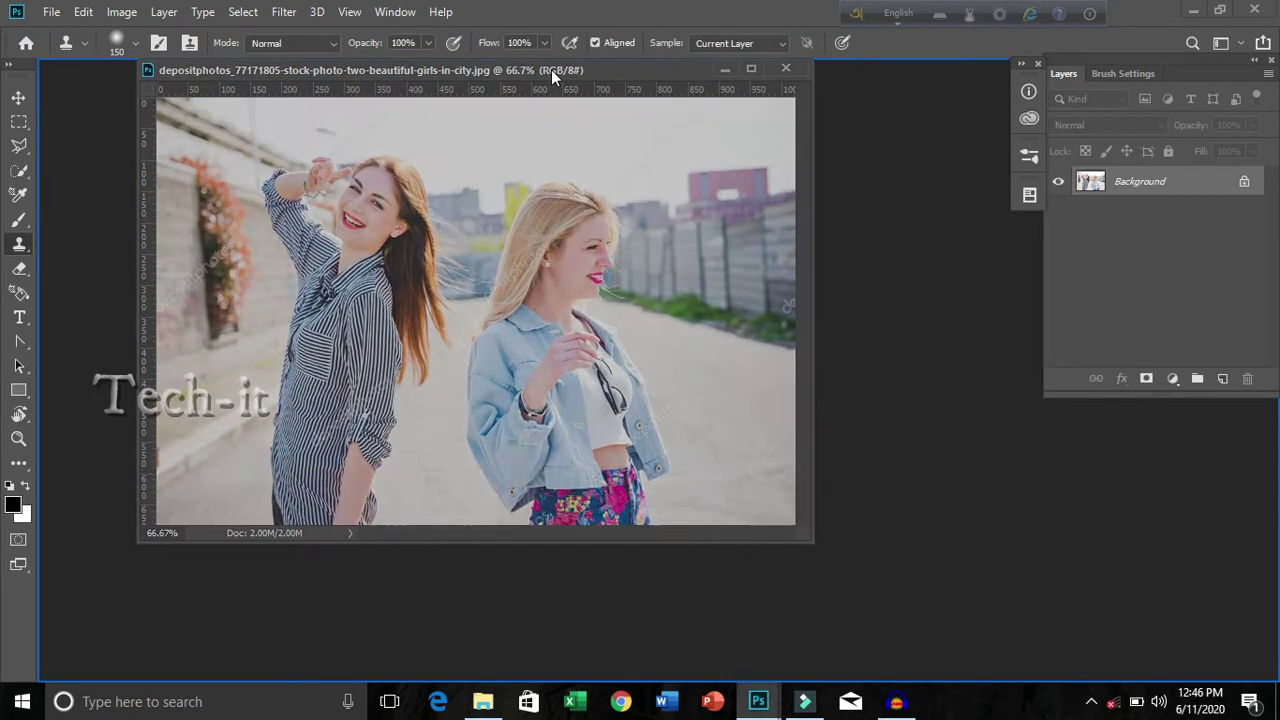
drag(494, 88, 551, 69)
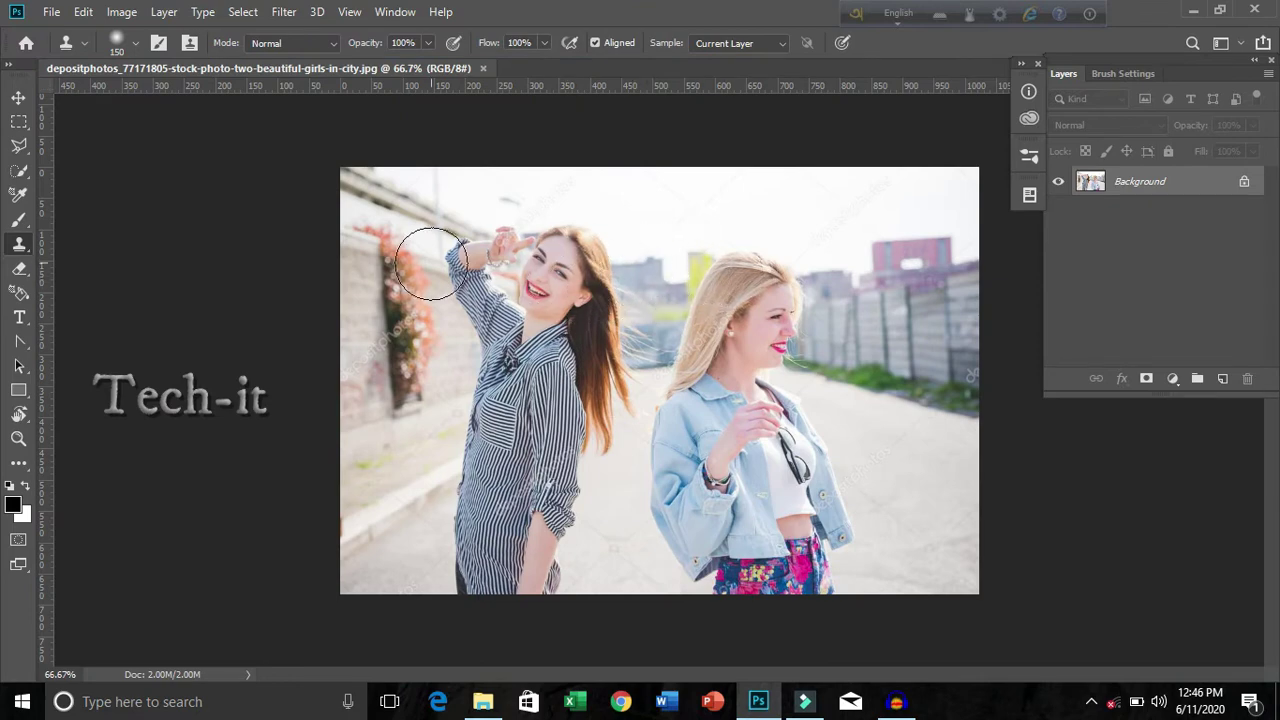
Stamp cloned copies of the woman's face to her right, undoing the last stroke.
alt+click(536, 273)
mouse_move(590, 258)
mouse_down()
mouse_move(643, 381)
mouse_move(660, 248)
mouse_up()
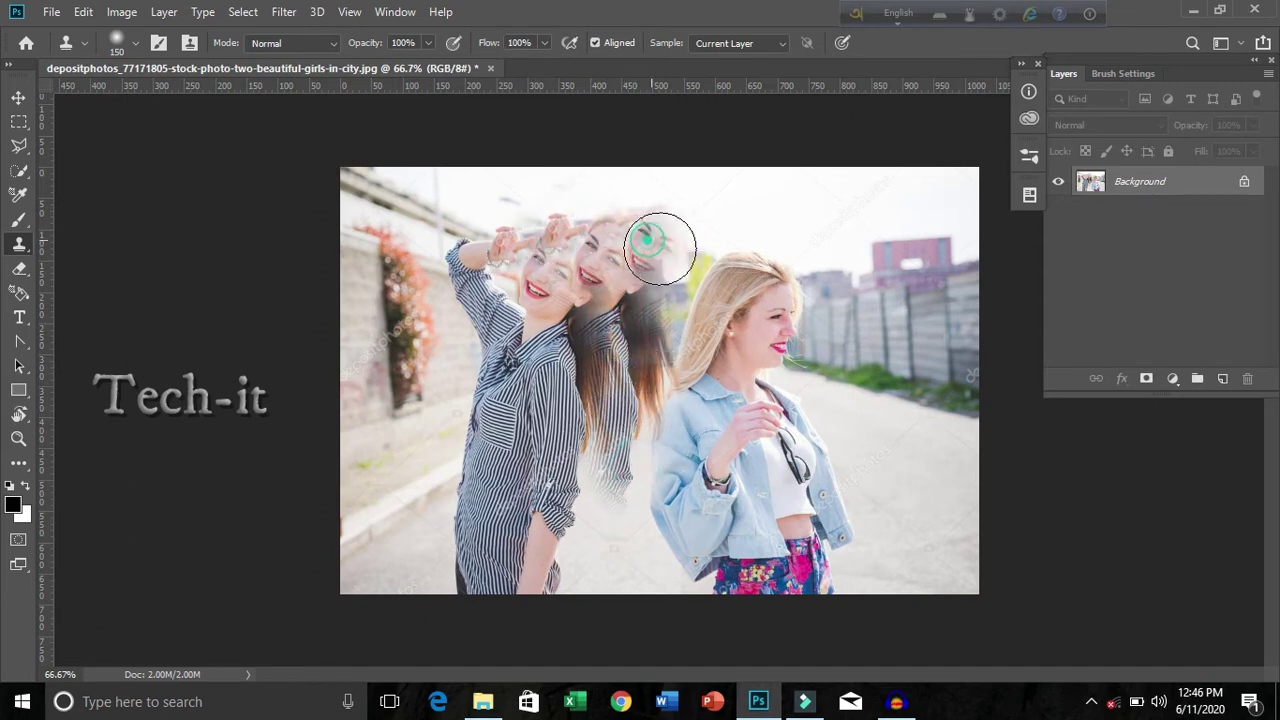
drag(660, 248, 668, 375)
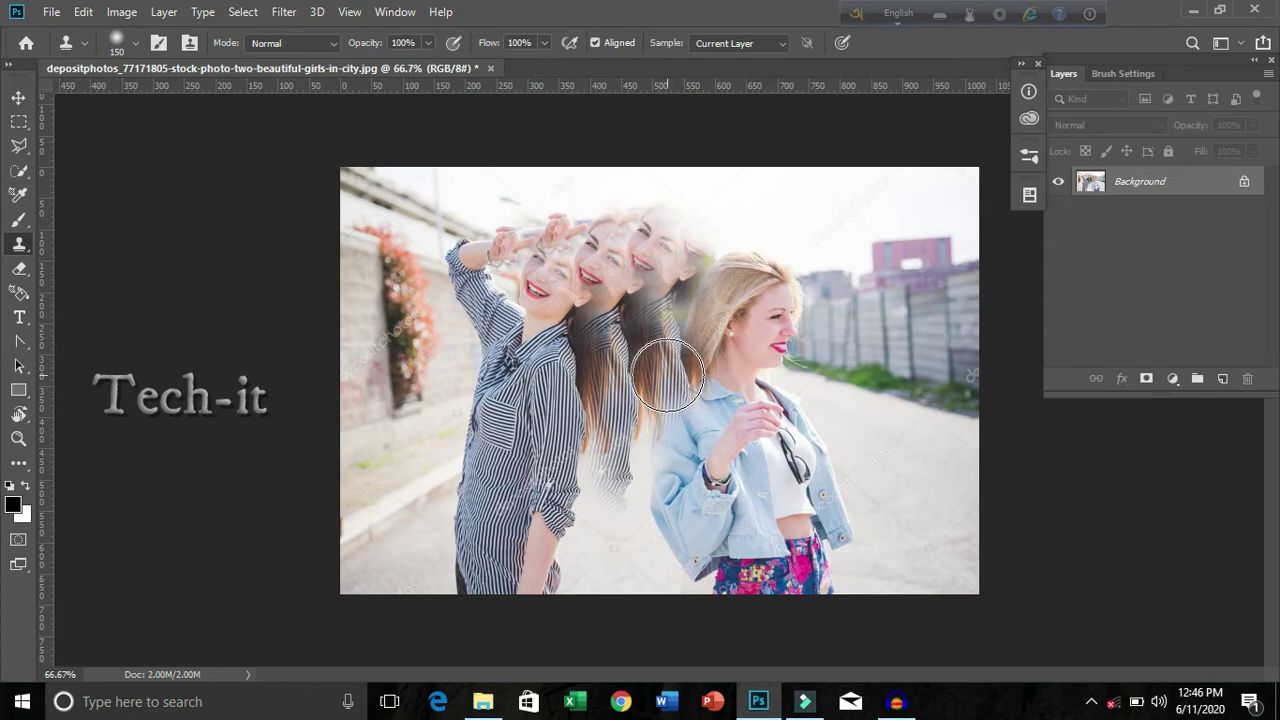
key(ctrl+z)
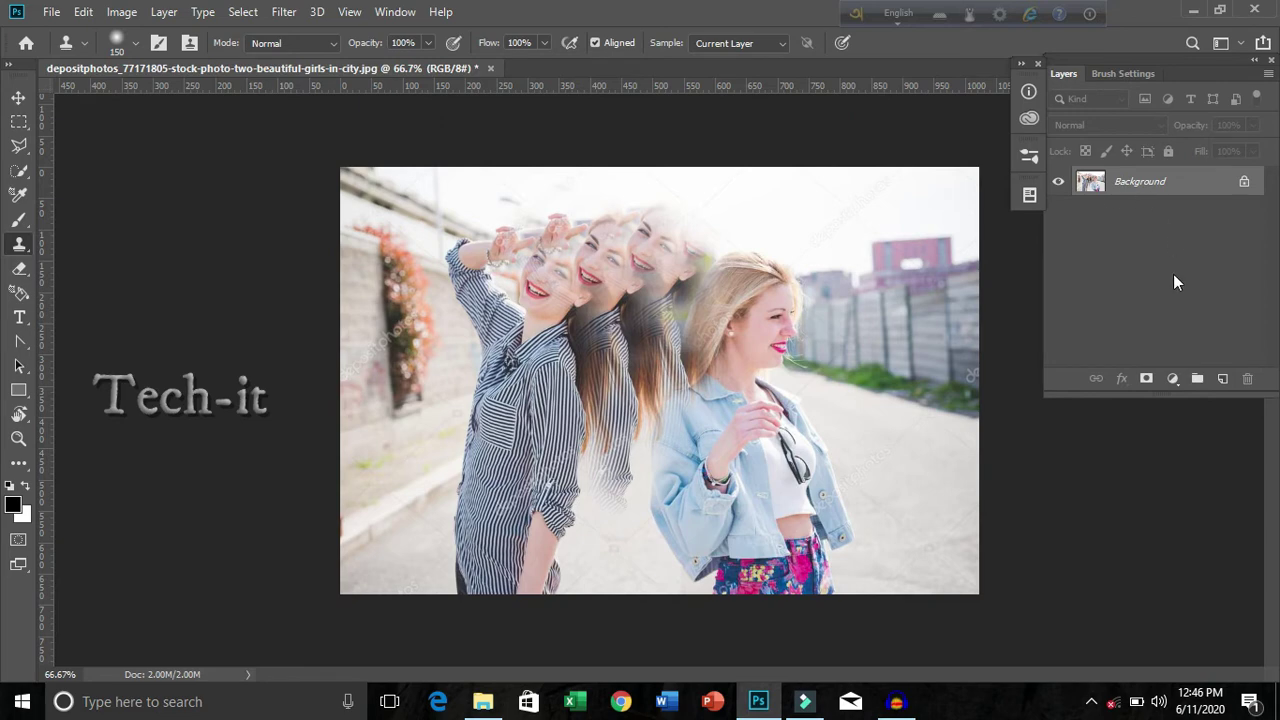
Show the History panel and quick-select the dark-haired woman's head and raised arm.
click(395, 12)
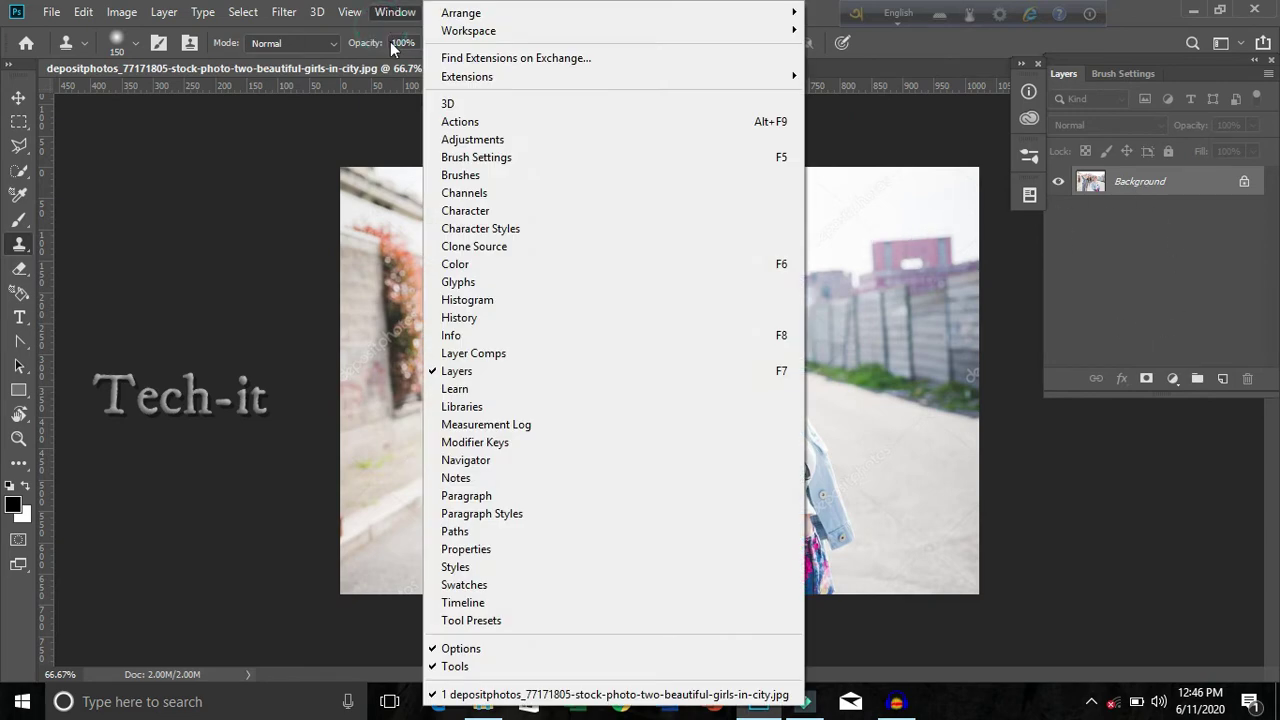
click(511, 318)
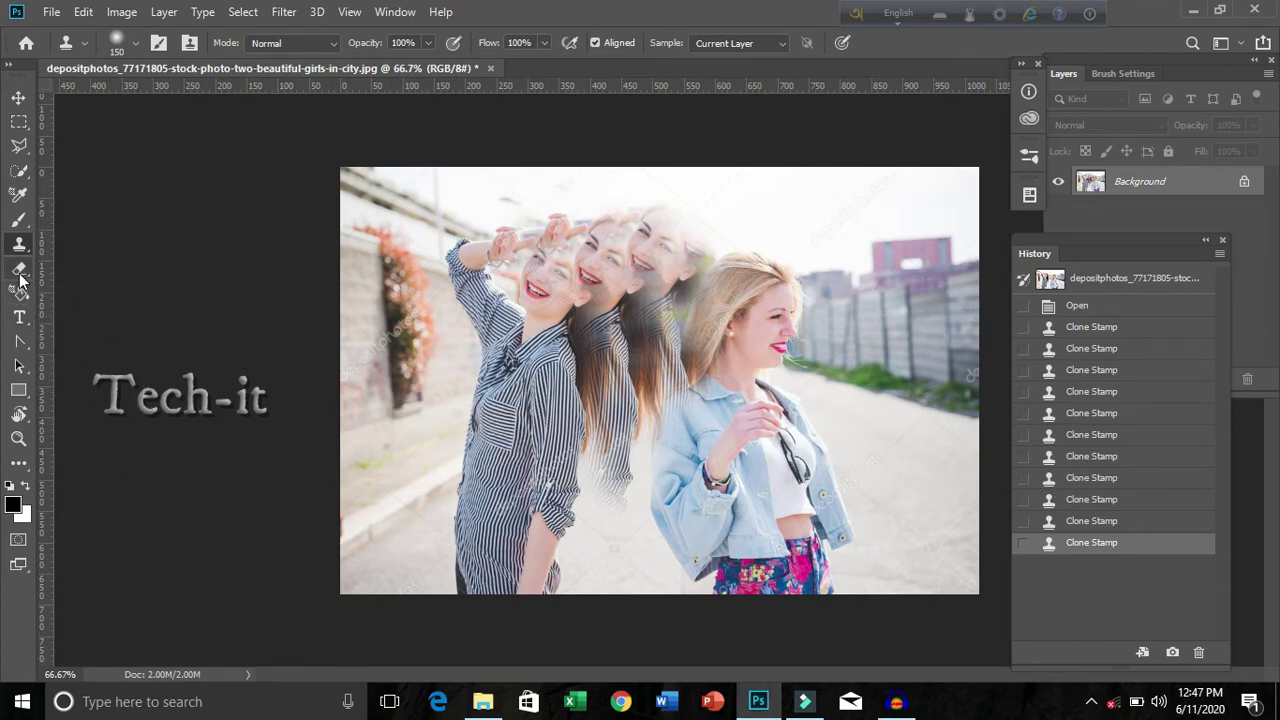
click(19, 174)
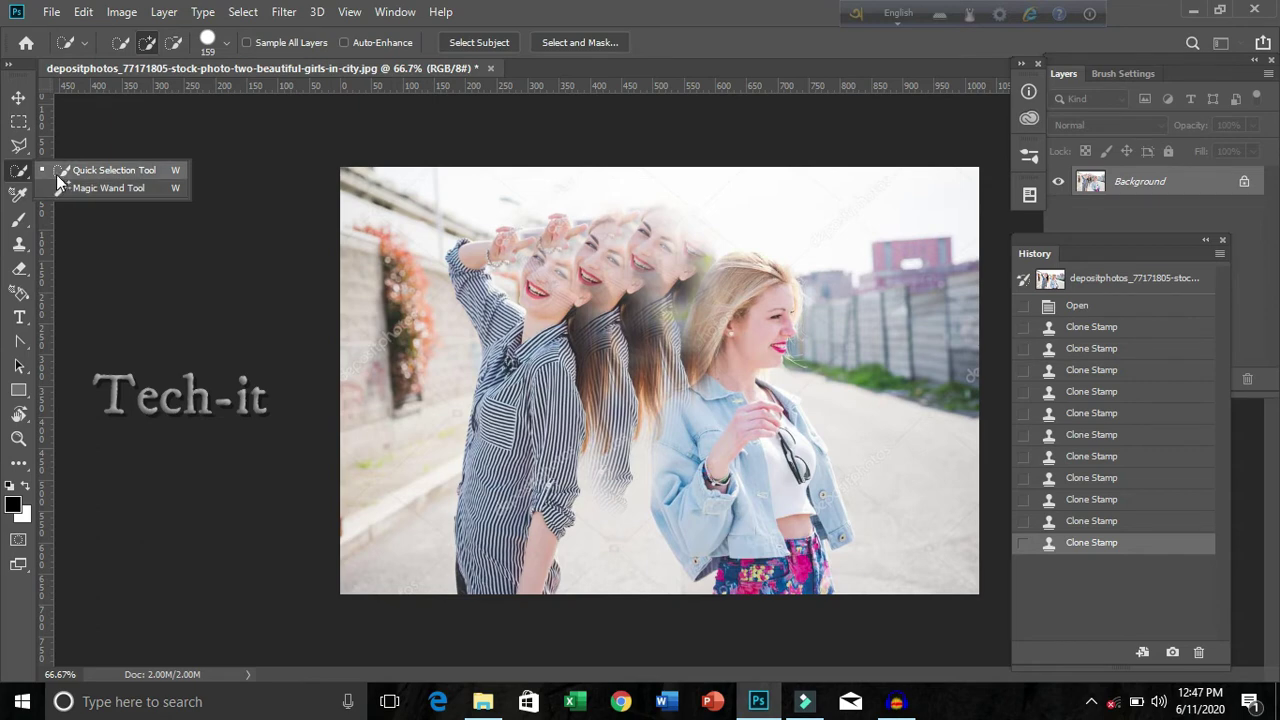
click(60, 171)
mouse_move(503, 300)
mouse_down()
mouse_move(520, 240)
mouse_move(520, 320)
mouse_up()
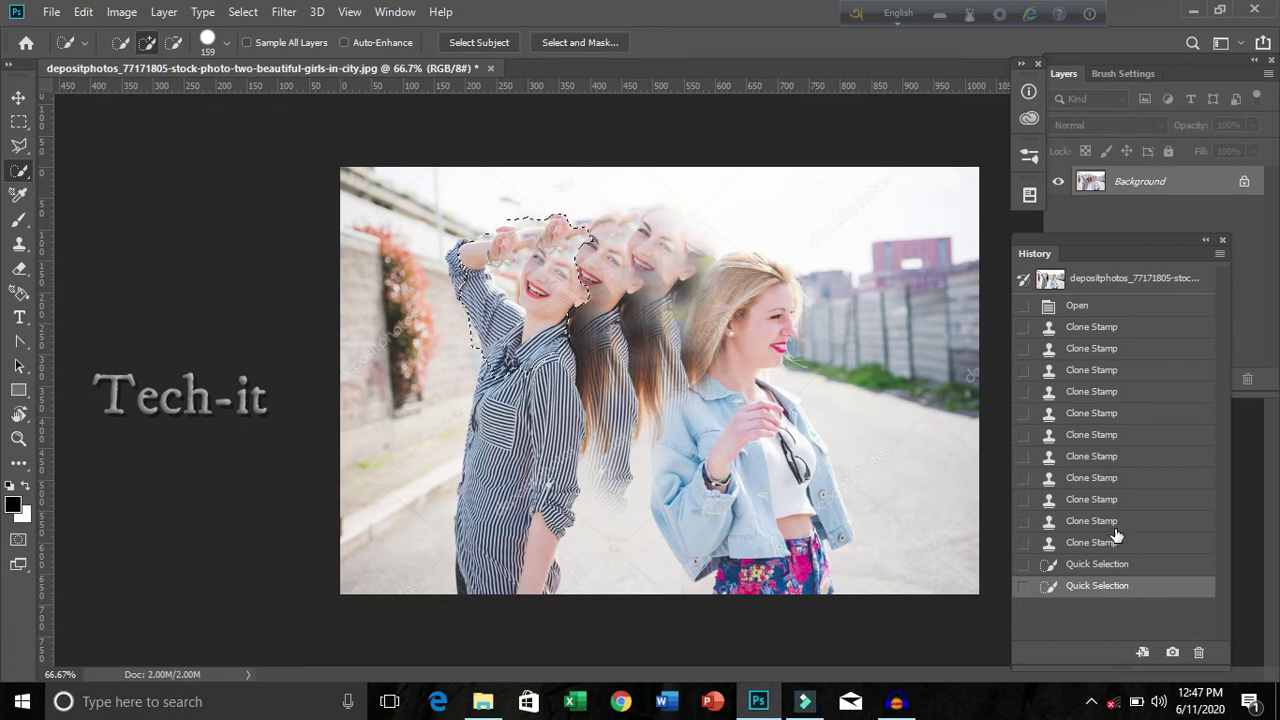
Delete both Quick Selection history states, then close the History panel.
click(1199, 653)
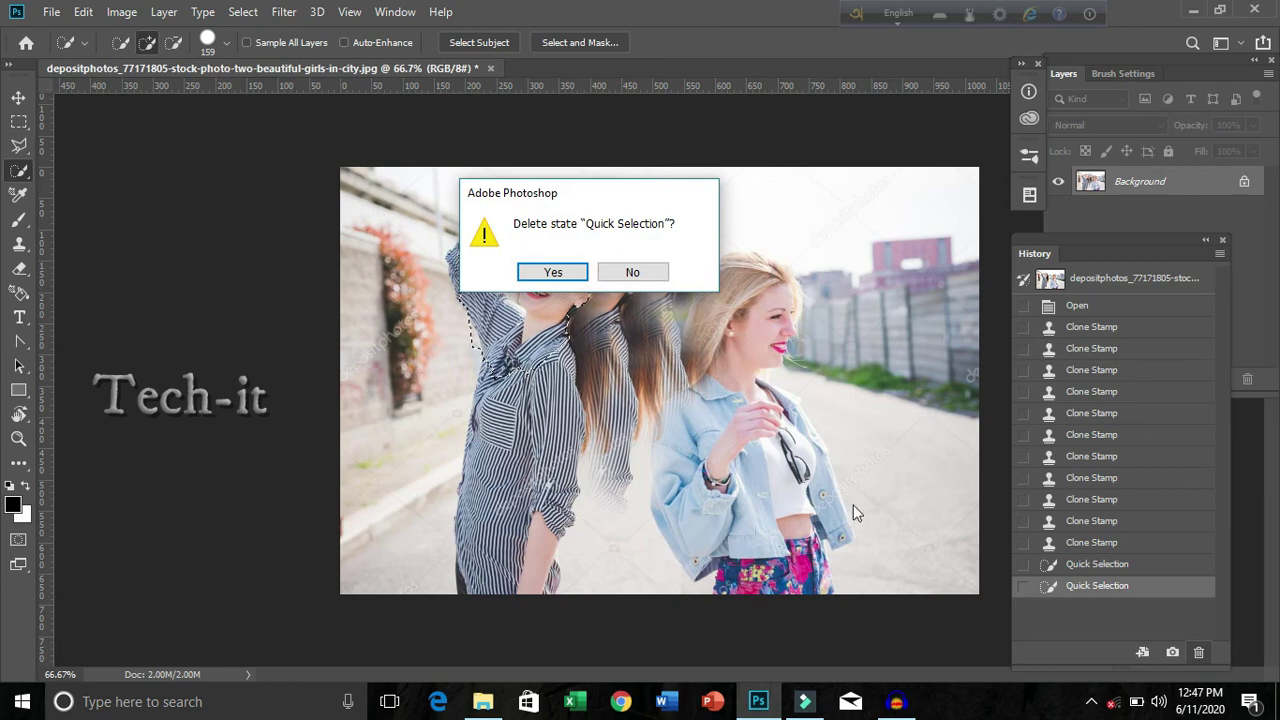
click(553, 272)
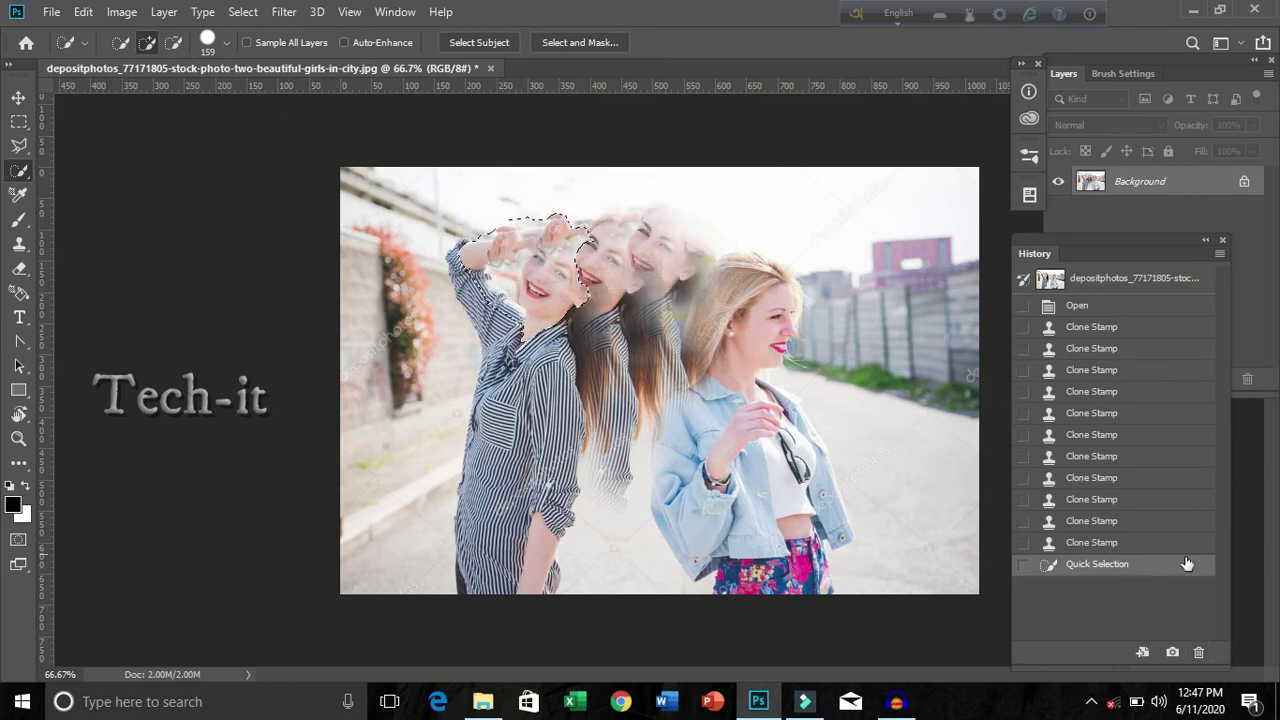
drag(1157, 568, 1199, 652)
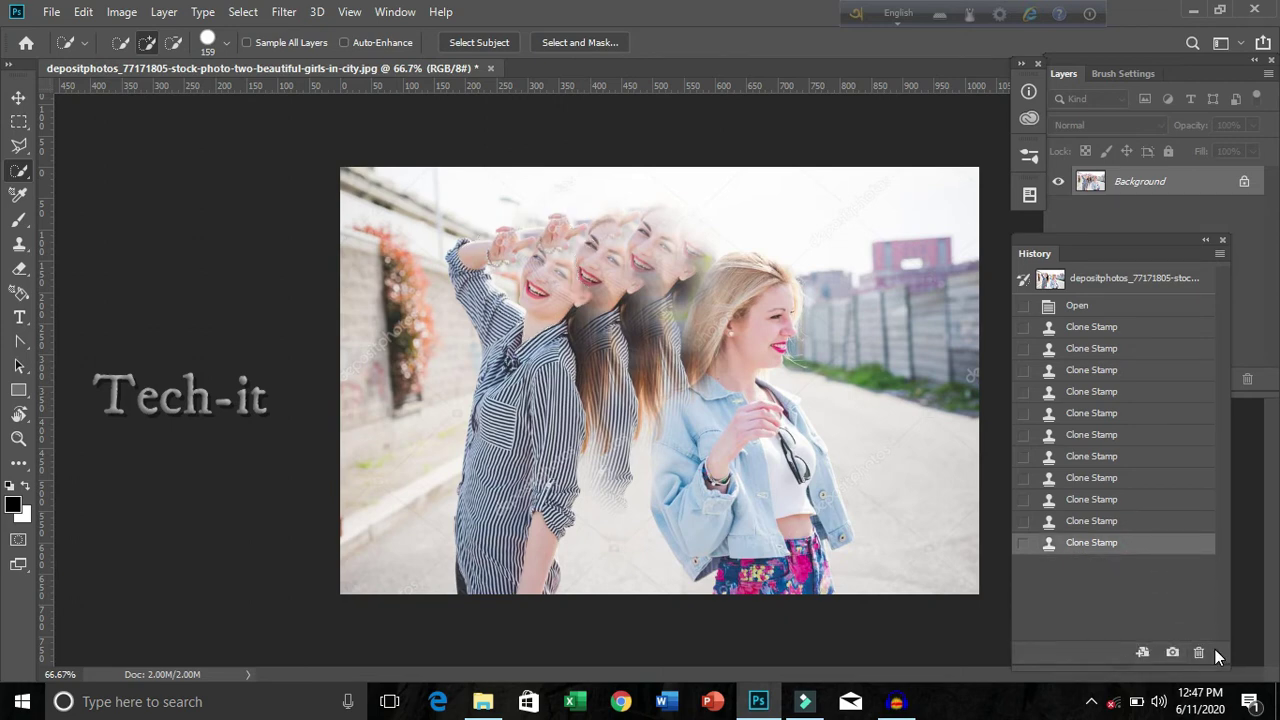
click(1222, 242)
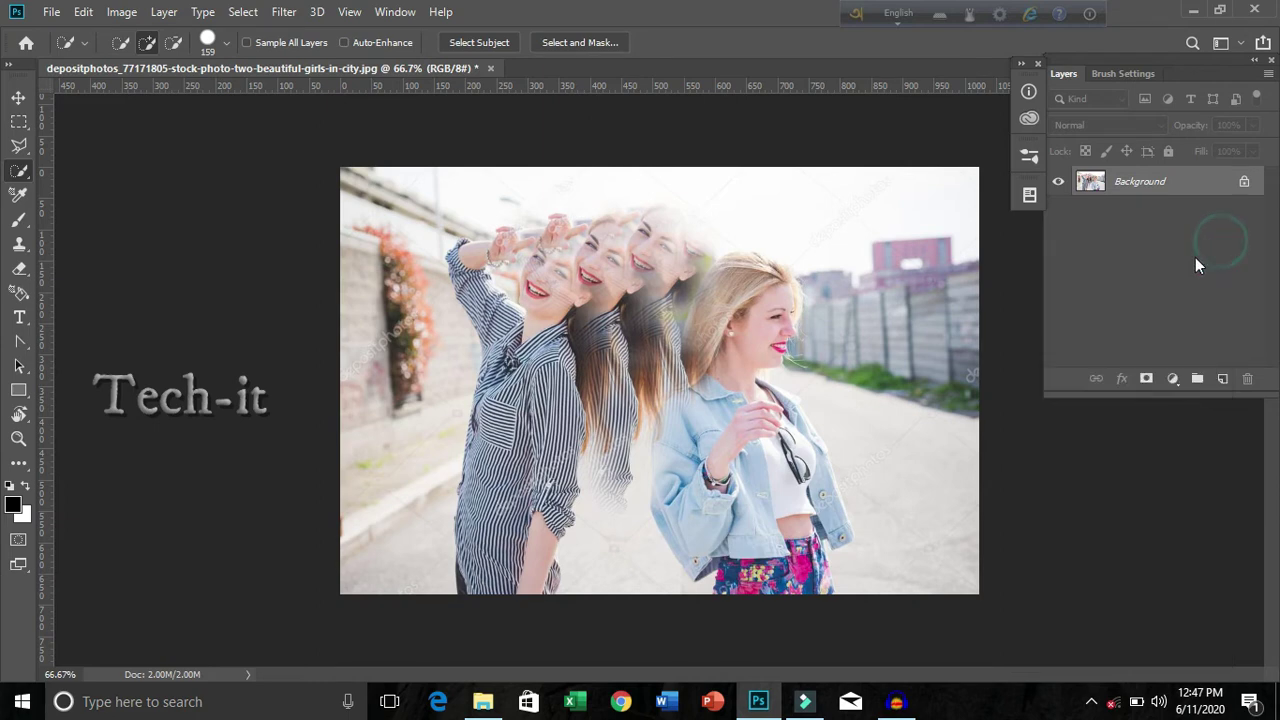
Reopen the original street photo without saving changes and dock it in the workspace.
click(491, 68)
click(634, 275)
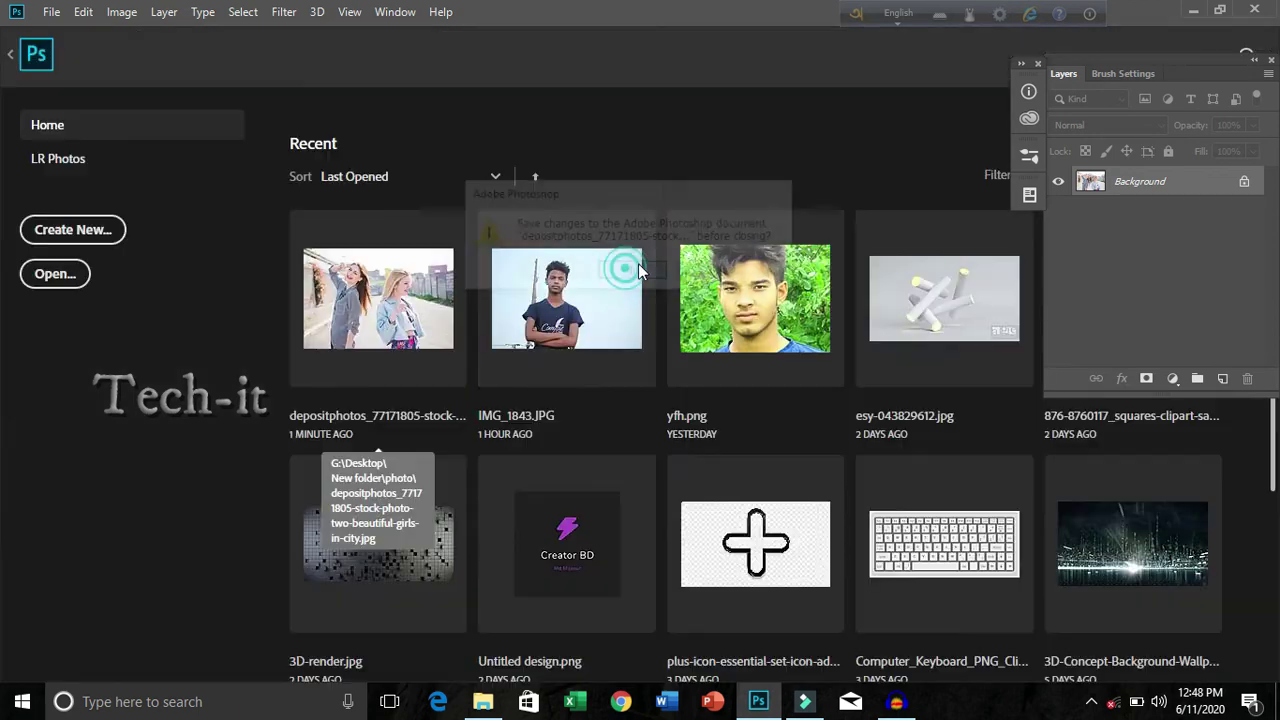
click(410, 315)
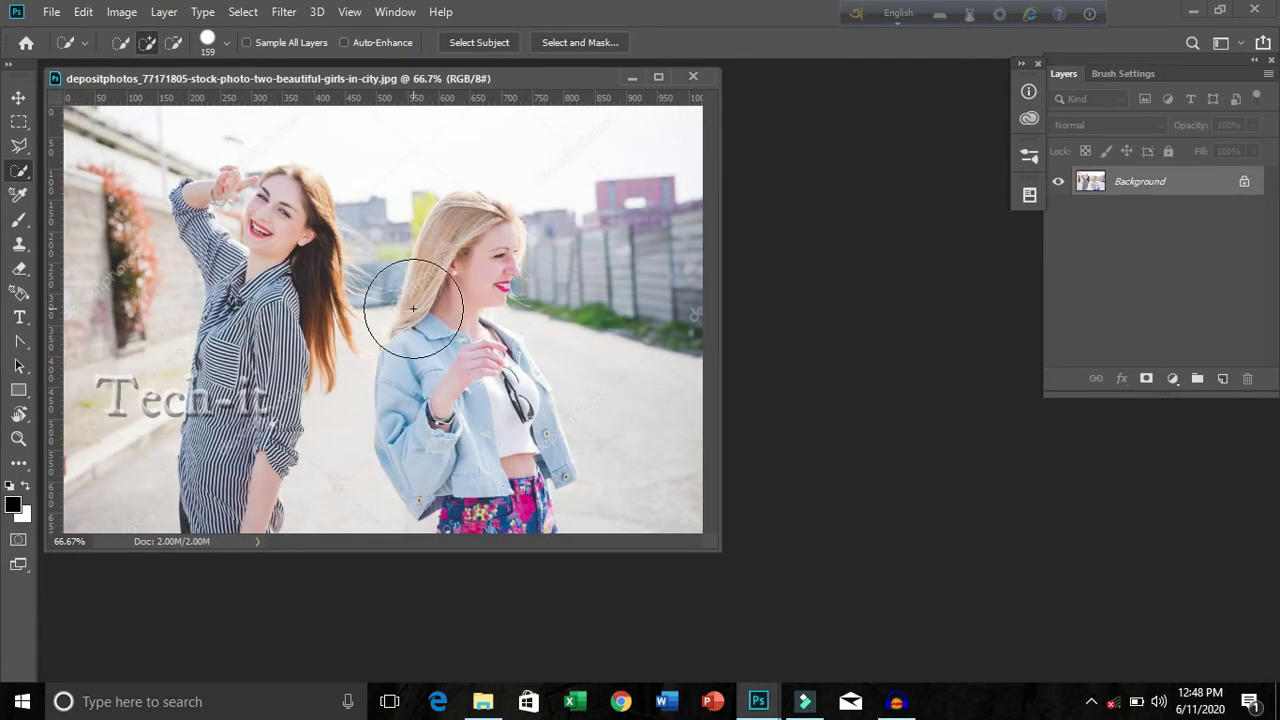
drag(434, 80, 473, 49)
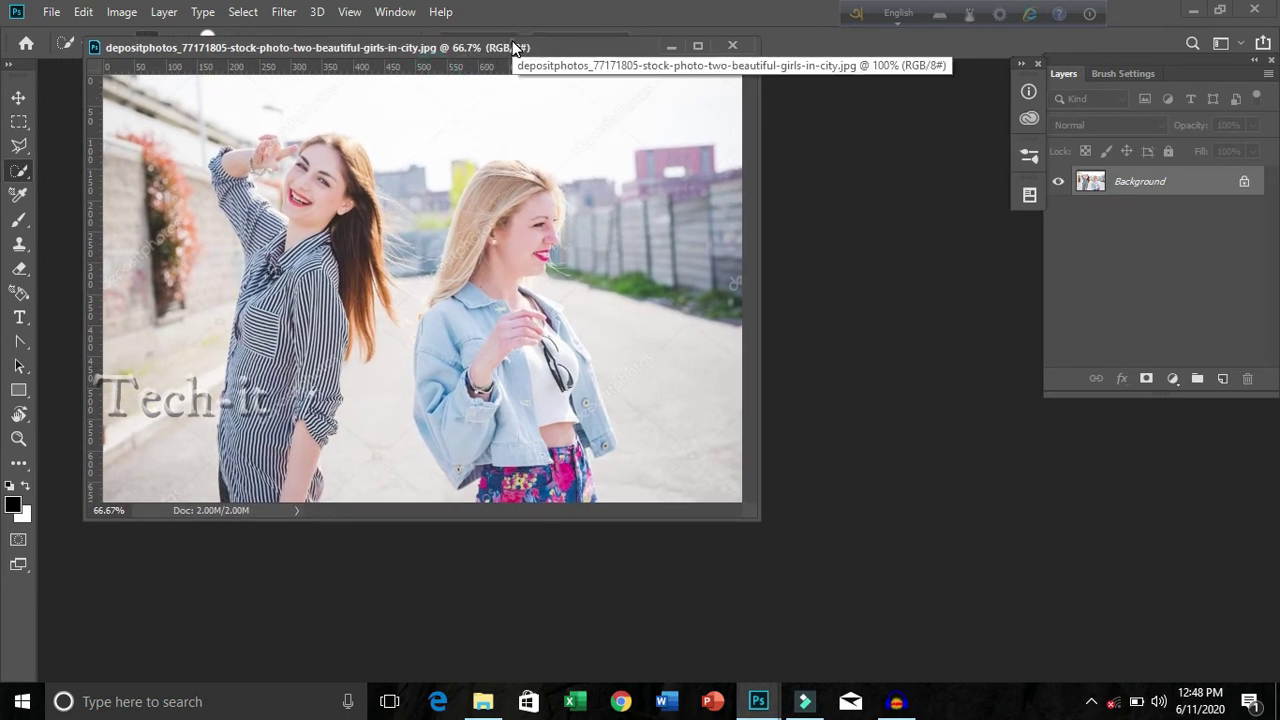
drag(512, 47, 503, 79)
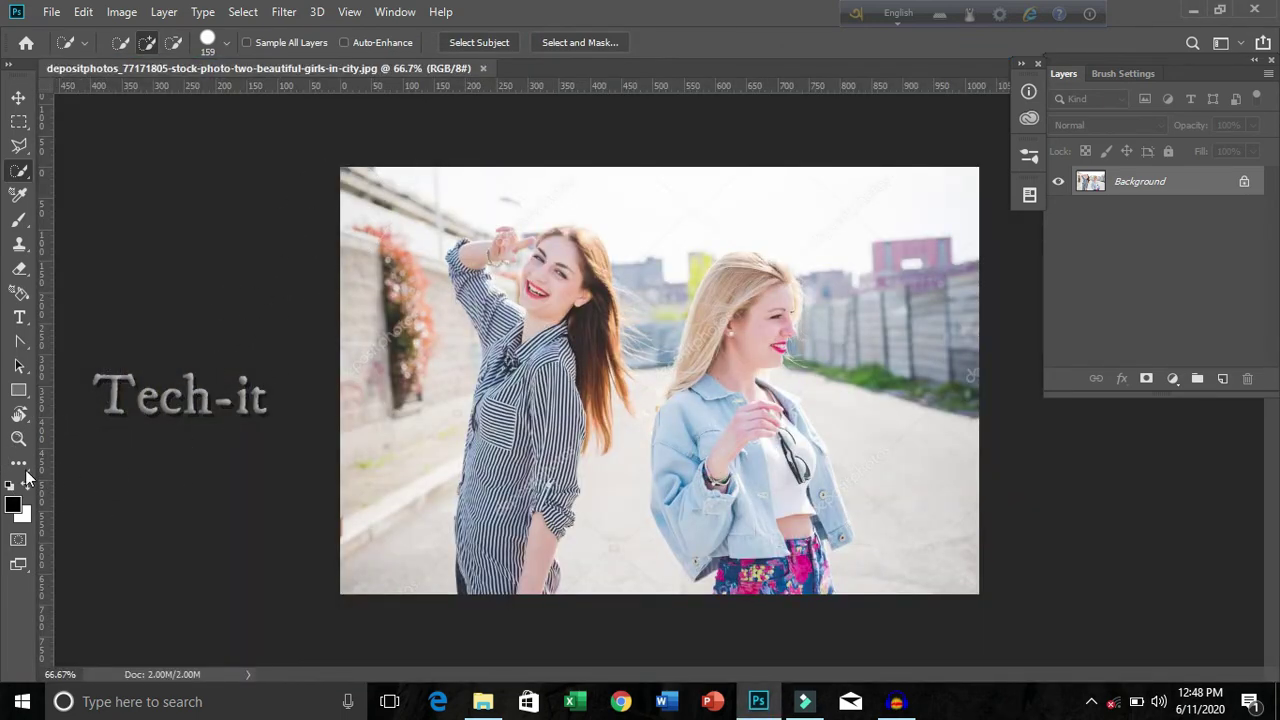
click(18, 462)
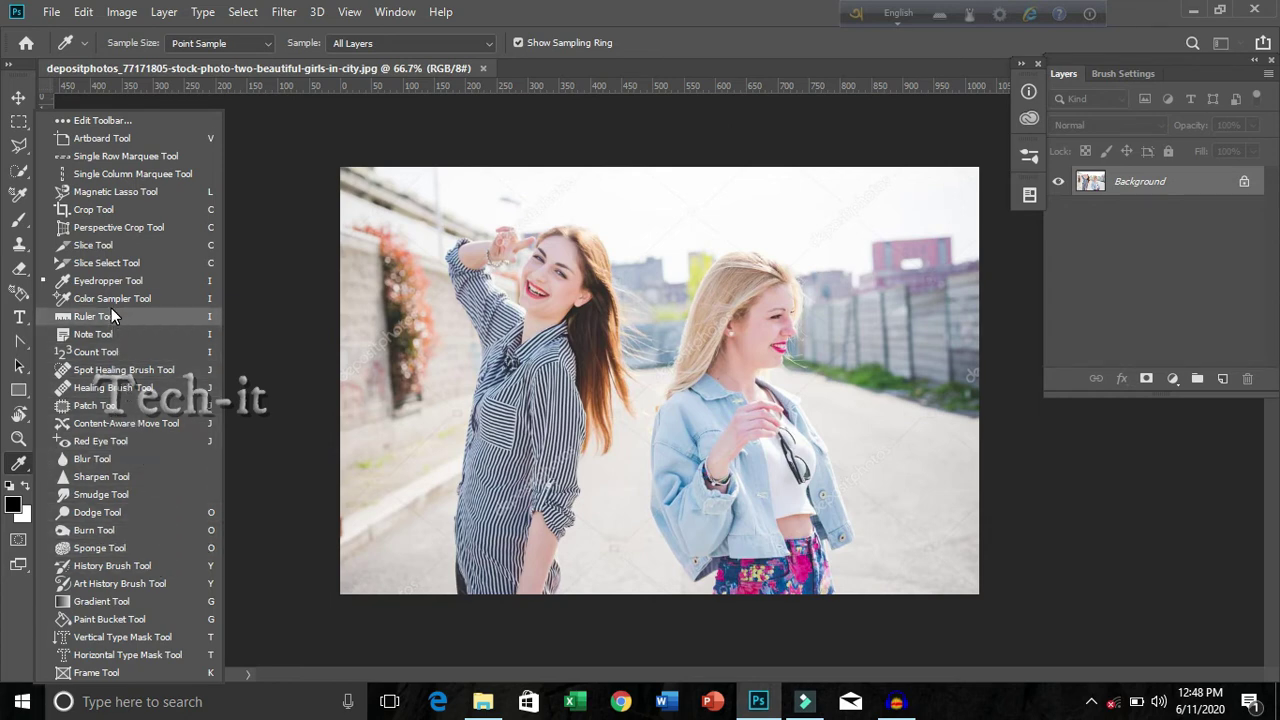
Add an empty Layer 1 above the Background street photo.
click(195, 583)
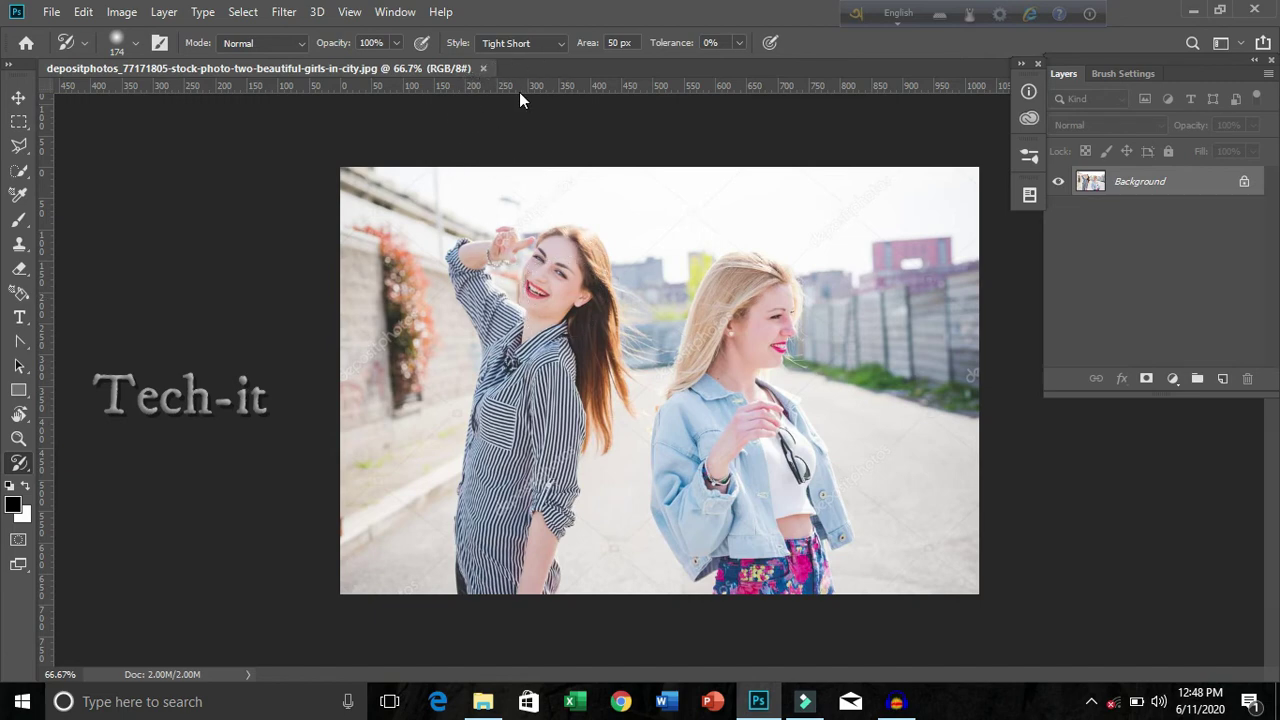
click(1221, 378)
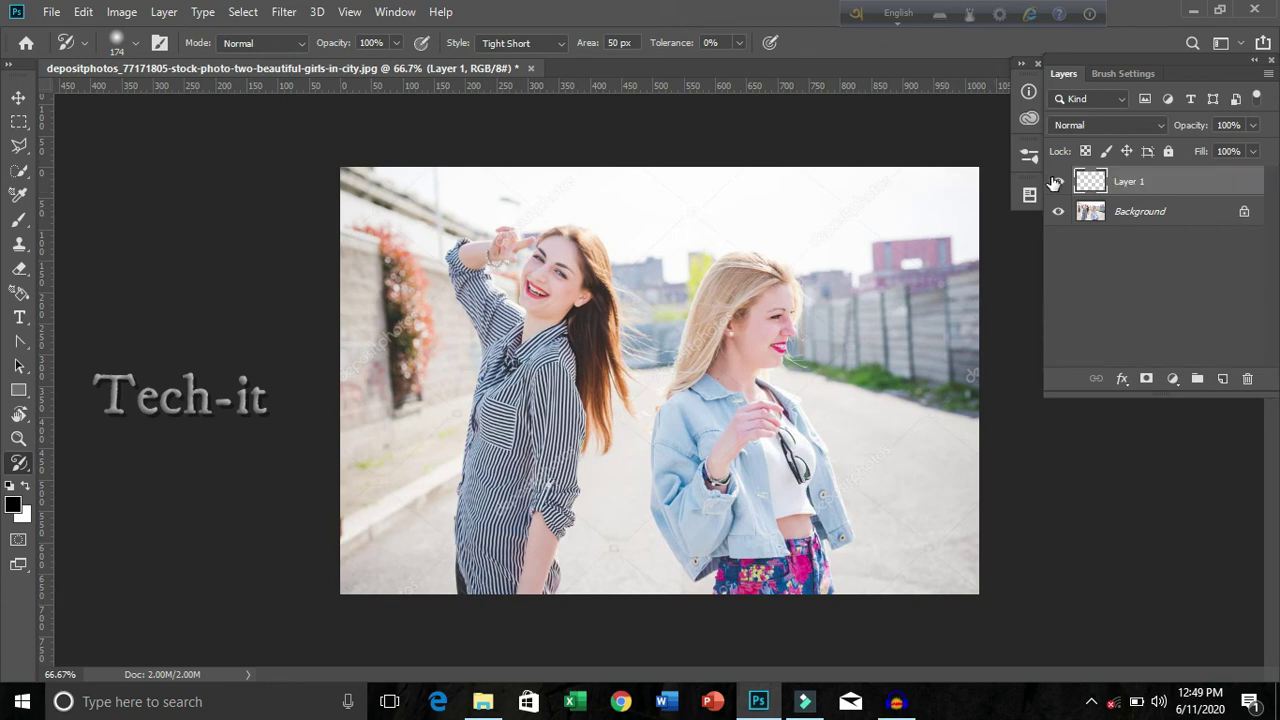
Fill Layer 1 white, test Tight Short Art History Brush strokes, then delete the layer.
key(ctrl+BackSpace)
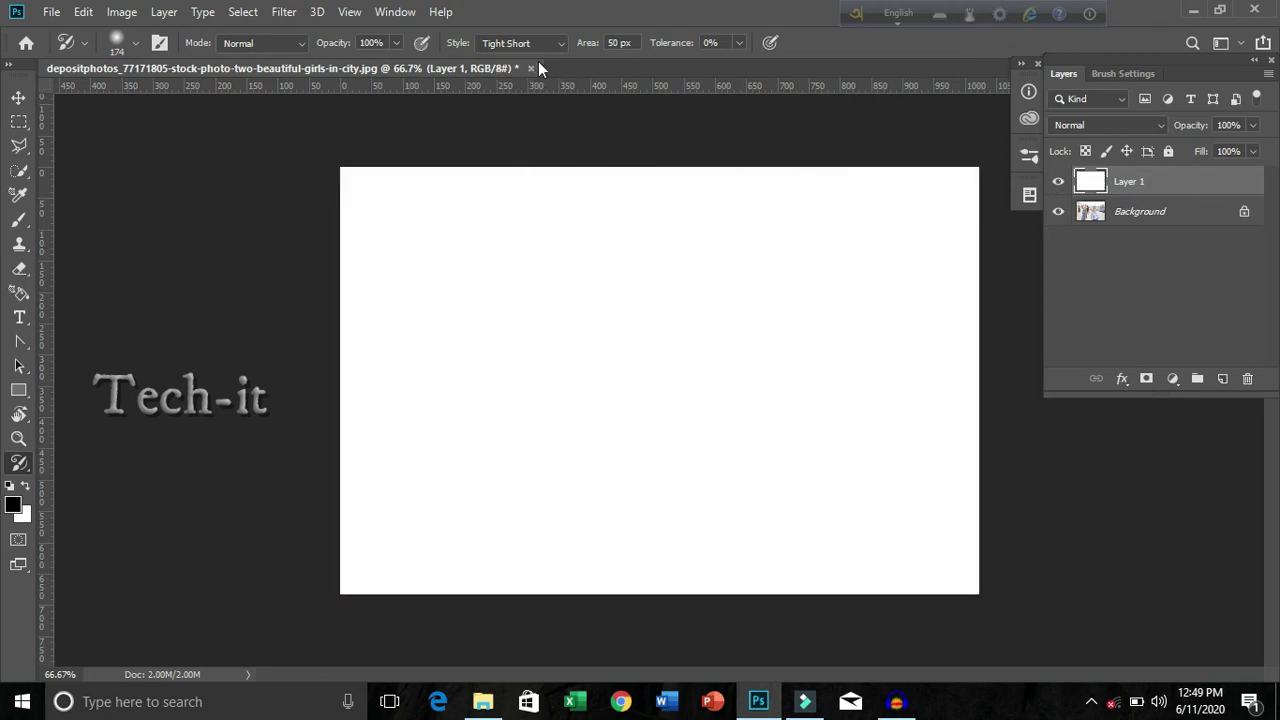
click(558, 44)
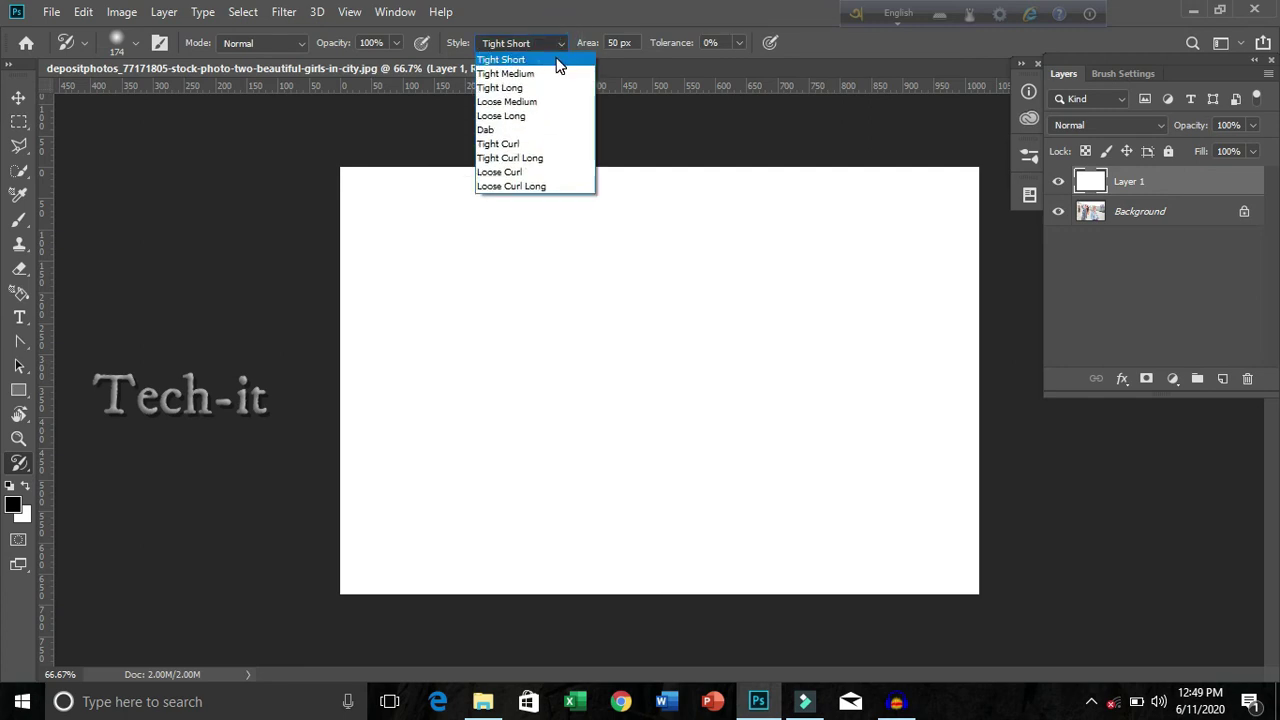
click(556, 62)
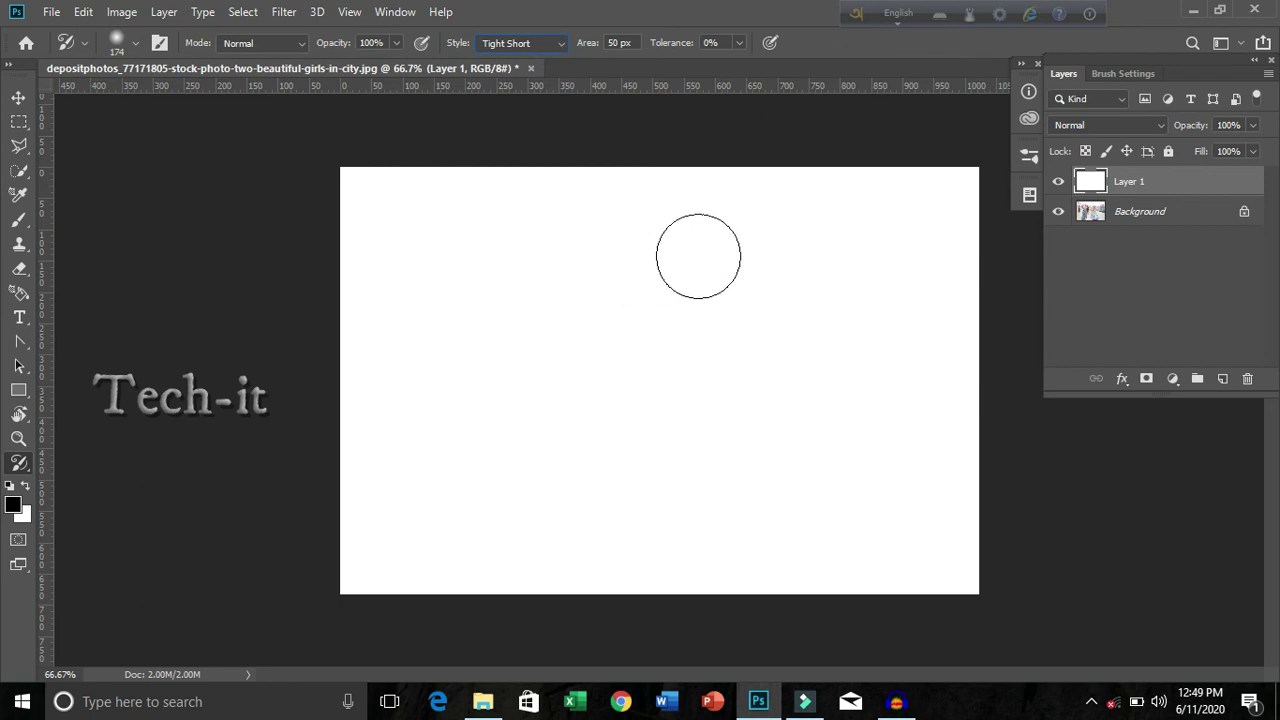
mouse_move(698, 256)
mouse_down()
mouse_move(796, 511)
mouse_move(583, 527)
mouse_up()
mouse_move(515, 372)
mouse_down()
mouse_move(654, 183)
mouse_move(811, 266)
mouse_move(460, 346)
mouse_move(657, 231)
mouse_move(749, 243)
mouse_move(677, 234)
mouse_move(660, 543)
mouse_move(686, 563)
mouse_up()
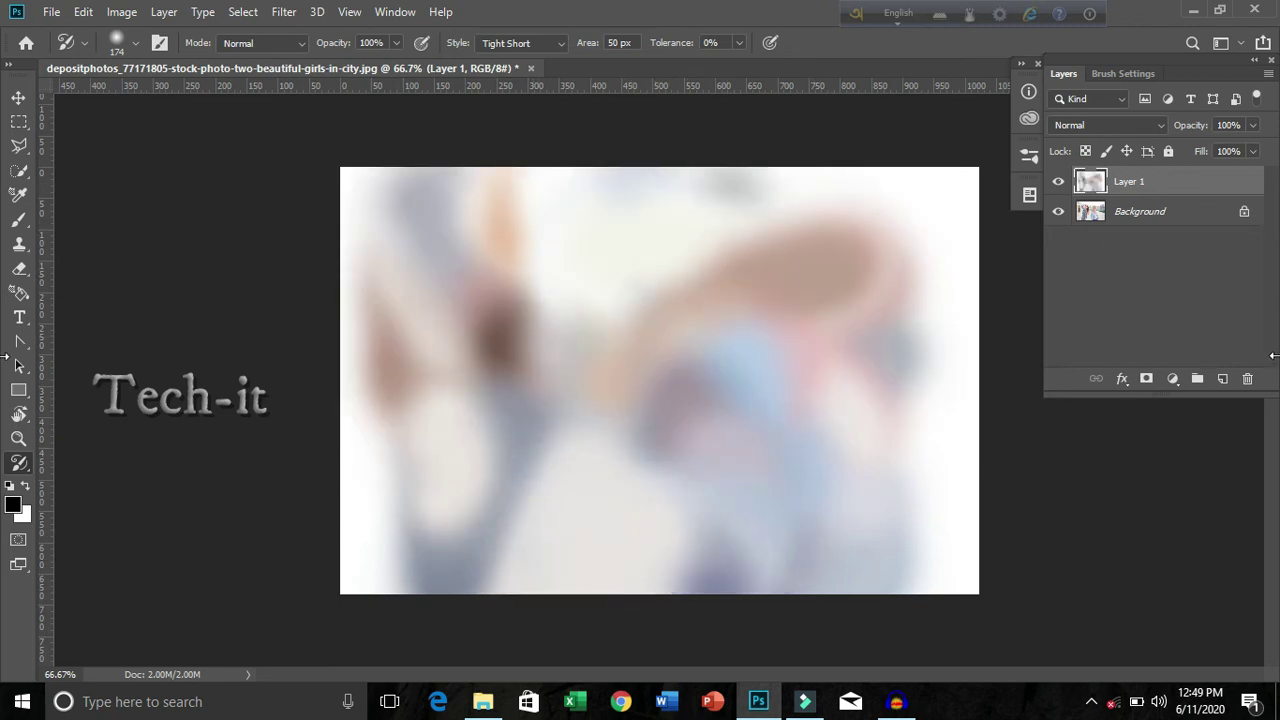
drag(1200, 190, 1245, 379)
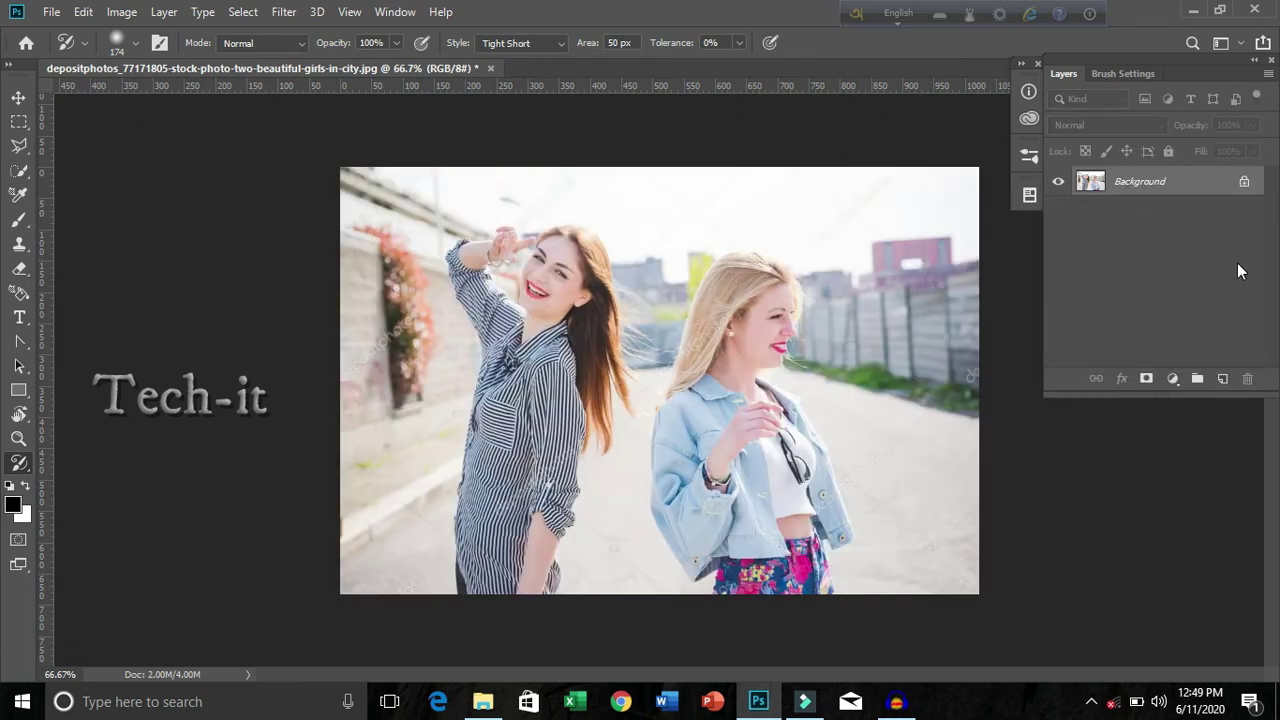
Switch the Art History Brush stroke style to Tight Medium, discarding an empty new layer.
click(1223, 379)
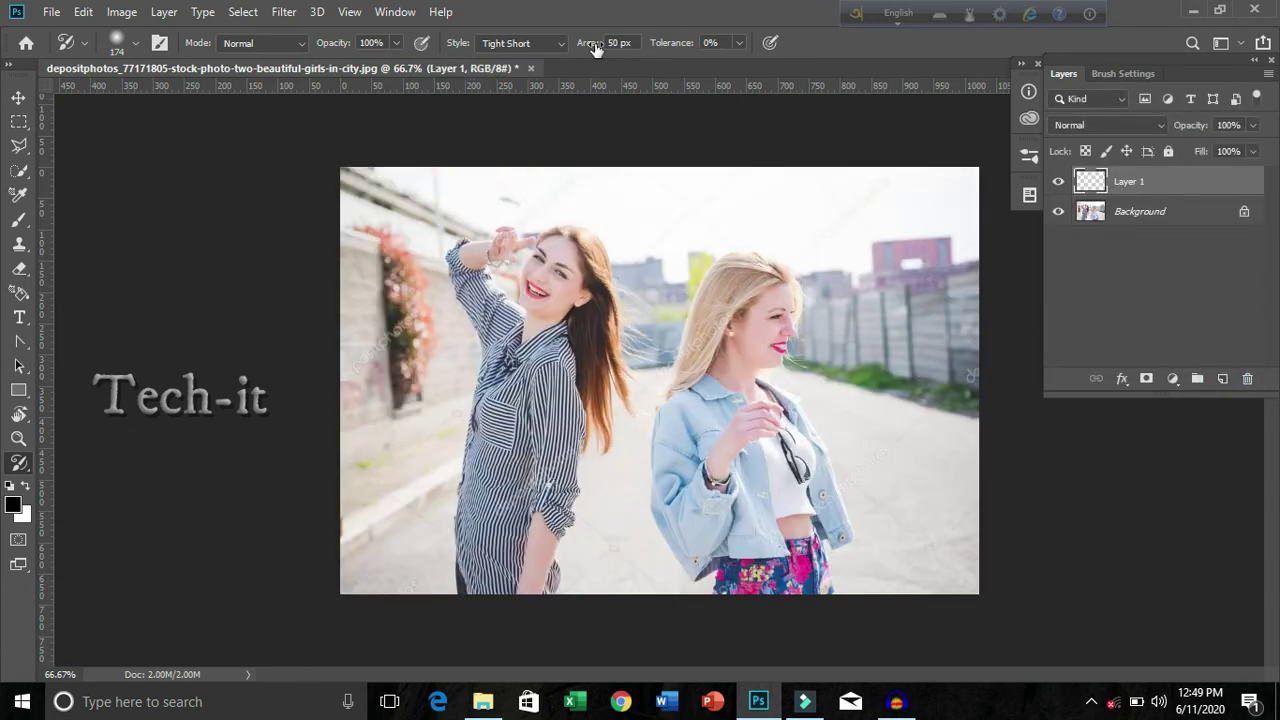
click(558, 43)
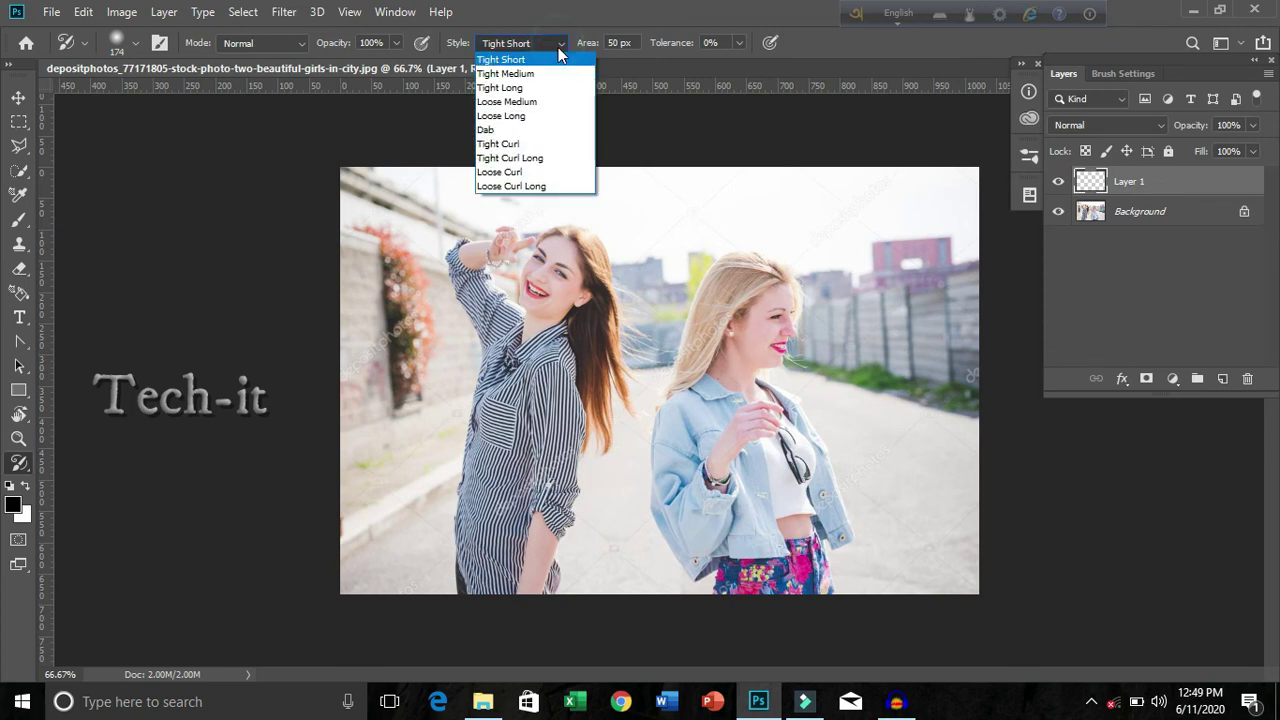
click(558, 75)
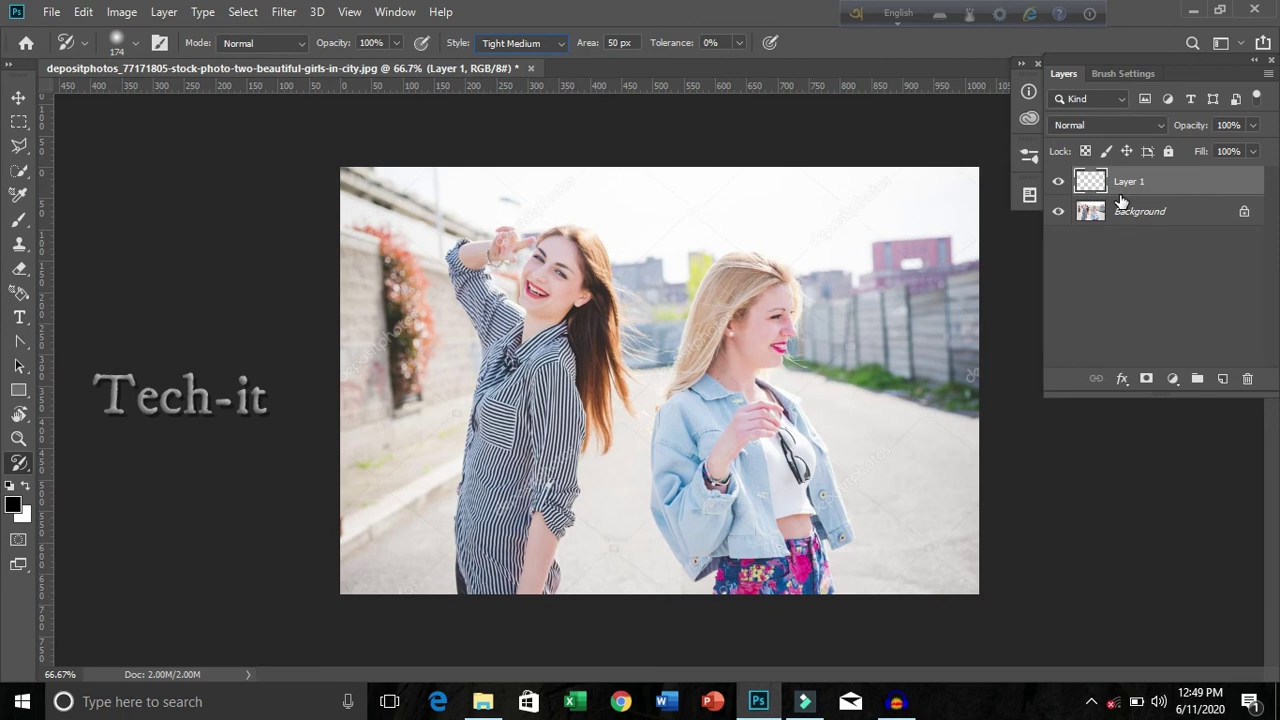
click(1157, 189)
drag(1185, 189, 1251, 379)
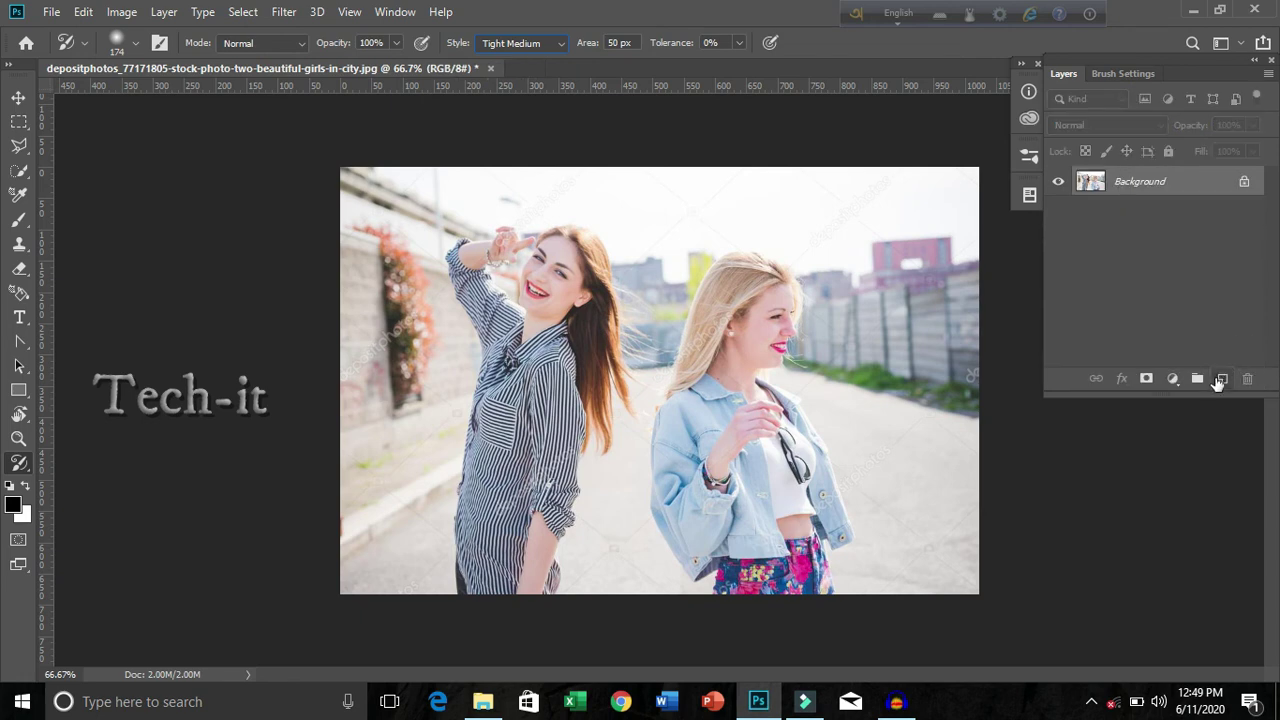
Add a white-filled layer and paint Tight Medium strokes across it.
click(1221, 379)
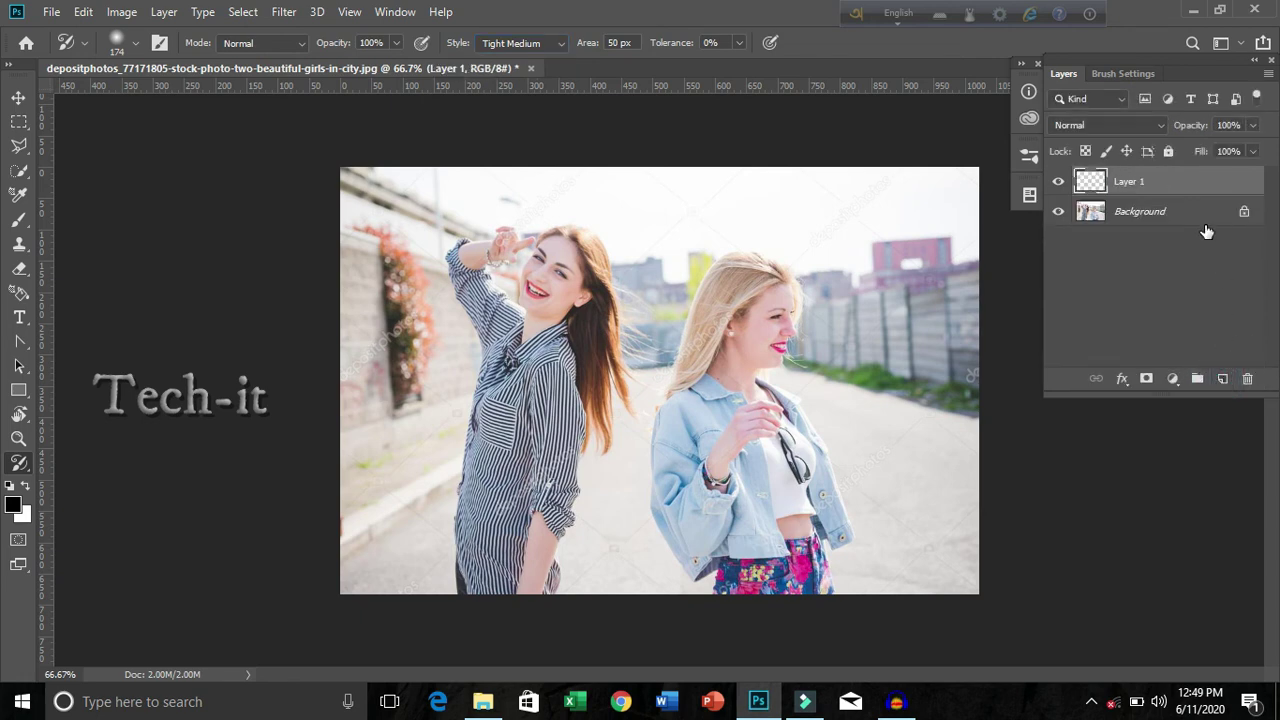
key(ctrl+BackSpace)
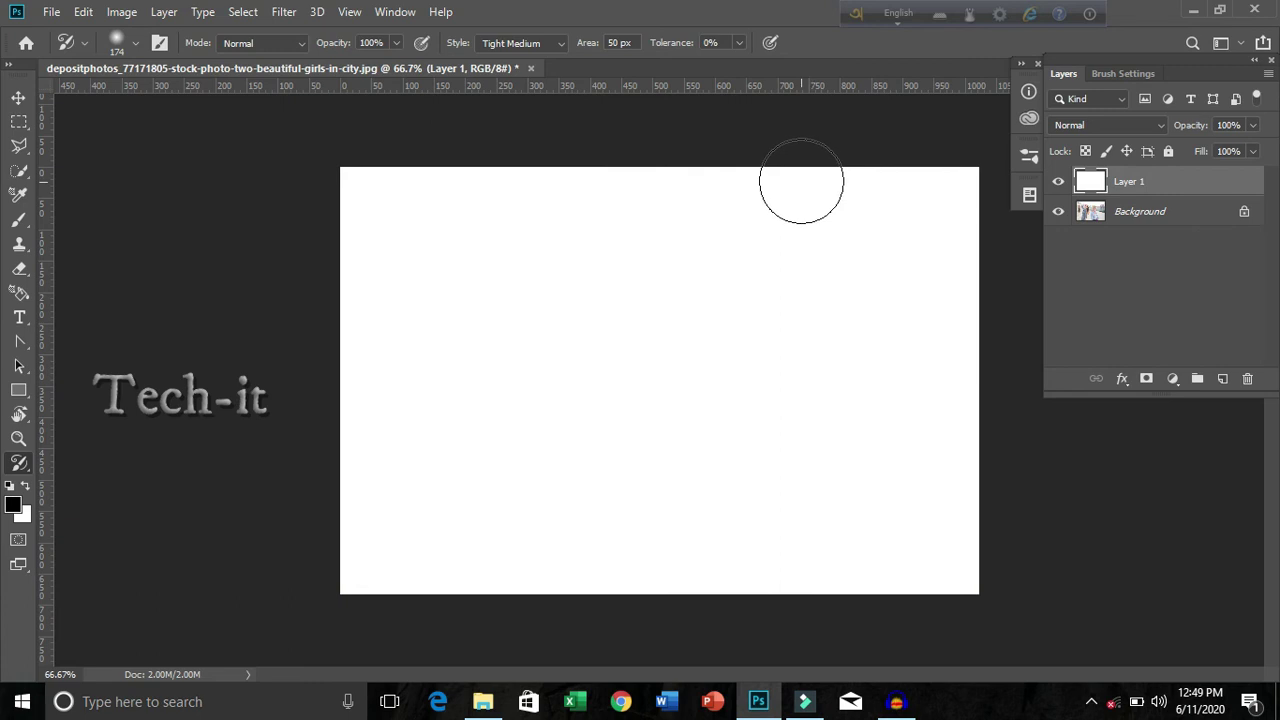
click(560, 40)
click(570, 80)
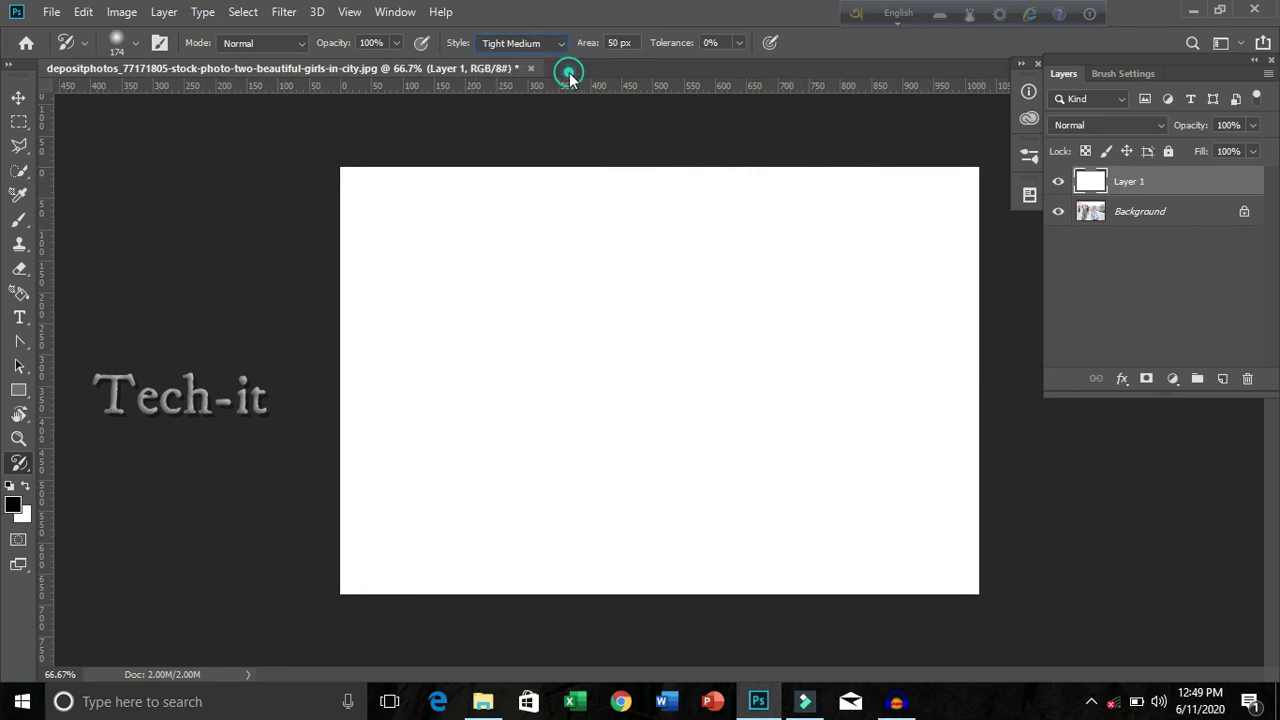
mouse_move(648, 243)
mouse_down()
mouse_move(737, 329)
mouse_move(760, 443)
mouse_move(503, 343)
mouse_move(634, 286)
mouse_move(843, 307)
mouse_move(851, 471)
mouse_move(669, 420)
mouse_move(669, 383)
mouse_up()
Shrink the brush from 174 to 72 px, paint over the hair and faces, then delete the test layer.
right_click(661, 349)
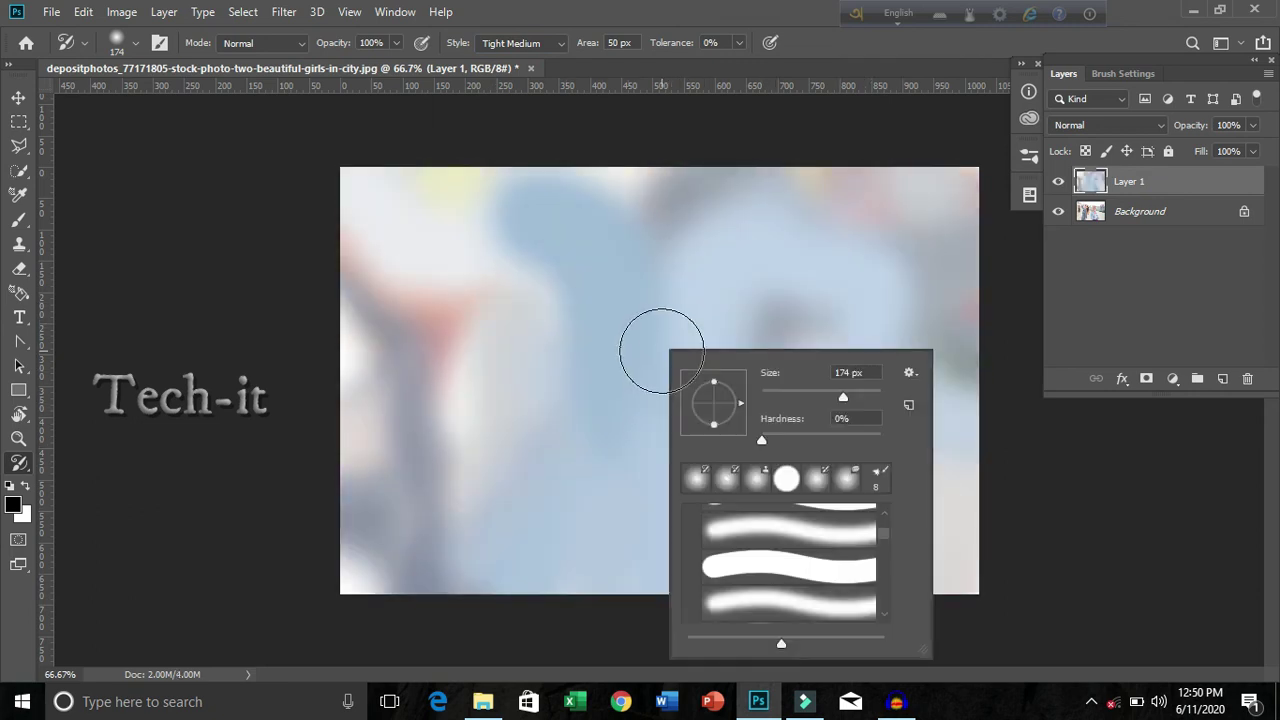
drag(842, 396, 805, 397)
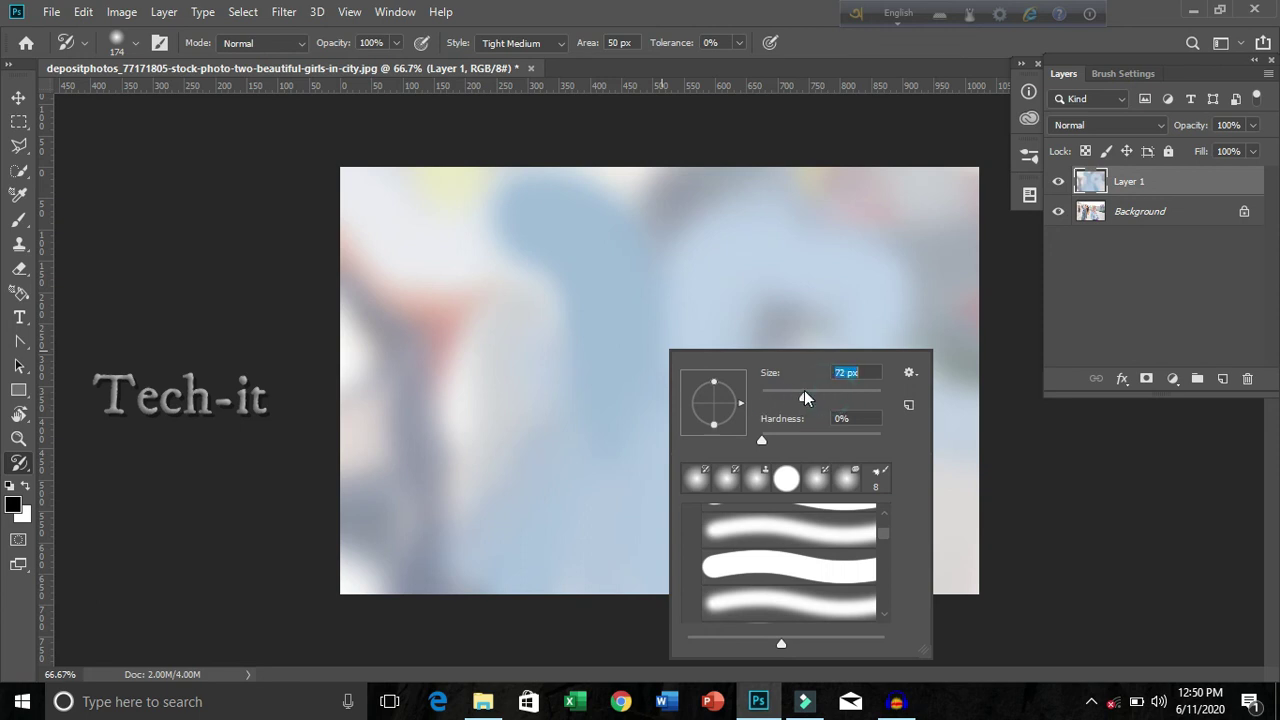
mouse_move(879, 233)
mouse_down()
mouse_move(797, 249)
mouse_move(777, 240)
mouse_move(743, 291)
mouse_move(731, 425)
mouse_move(803, 537)
mouse_move(774, 357)
mouse_move(677, 320)
mouse_move(725, 521)
mouse_move(517, 417)
mouse_move(471, 371)
mouse_move(666, 291)
mouse_move(624, 235)
mouse_up()
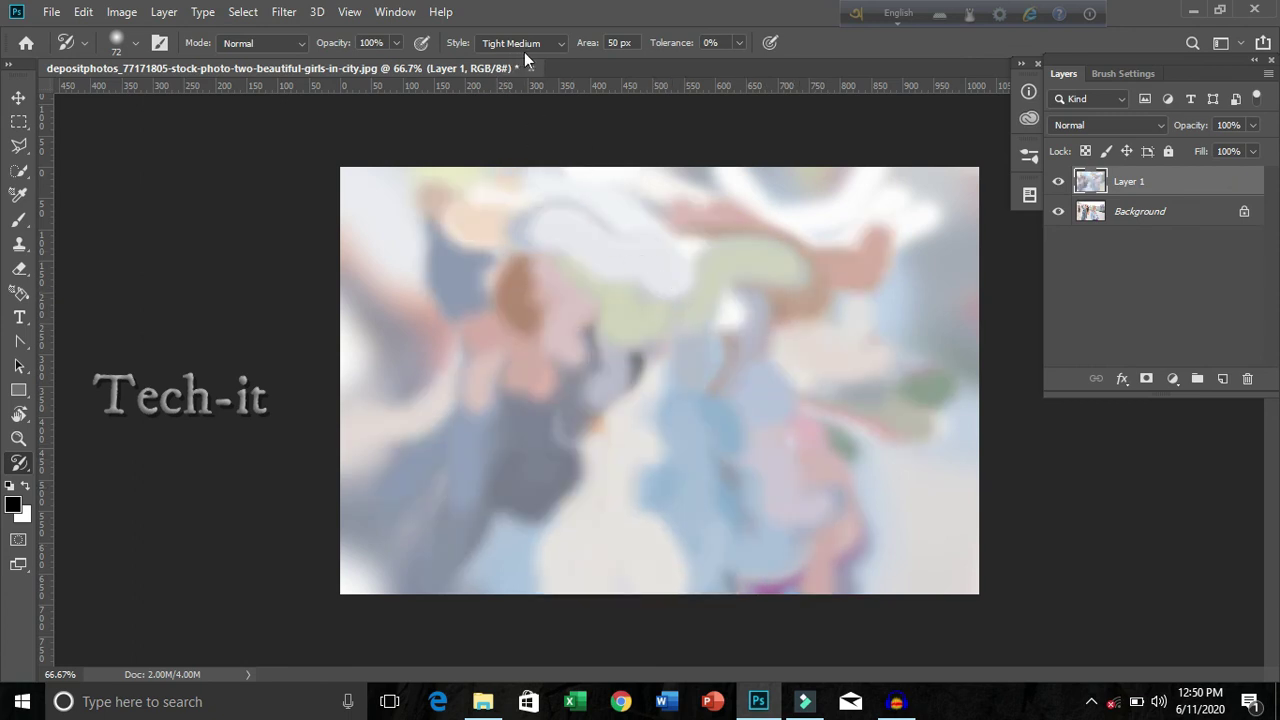
mouse_move(1242, 185)
mouse_down()
mouse_move(1260, 385)
mouse_move(1248, 378)
mouse_up()
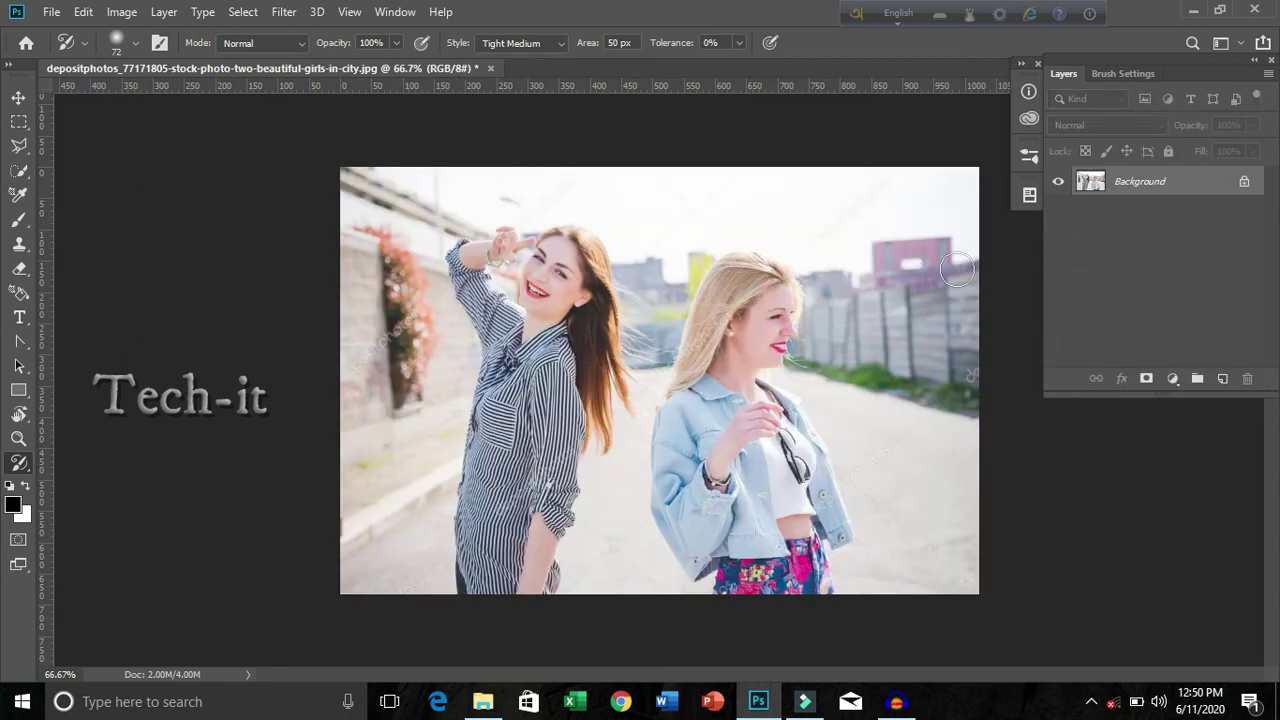
Set the stroke style to Dab and paint the women in Dab strokes on a new white-filled layer.
click(562, 41)
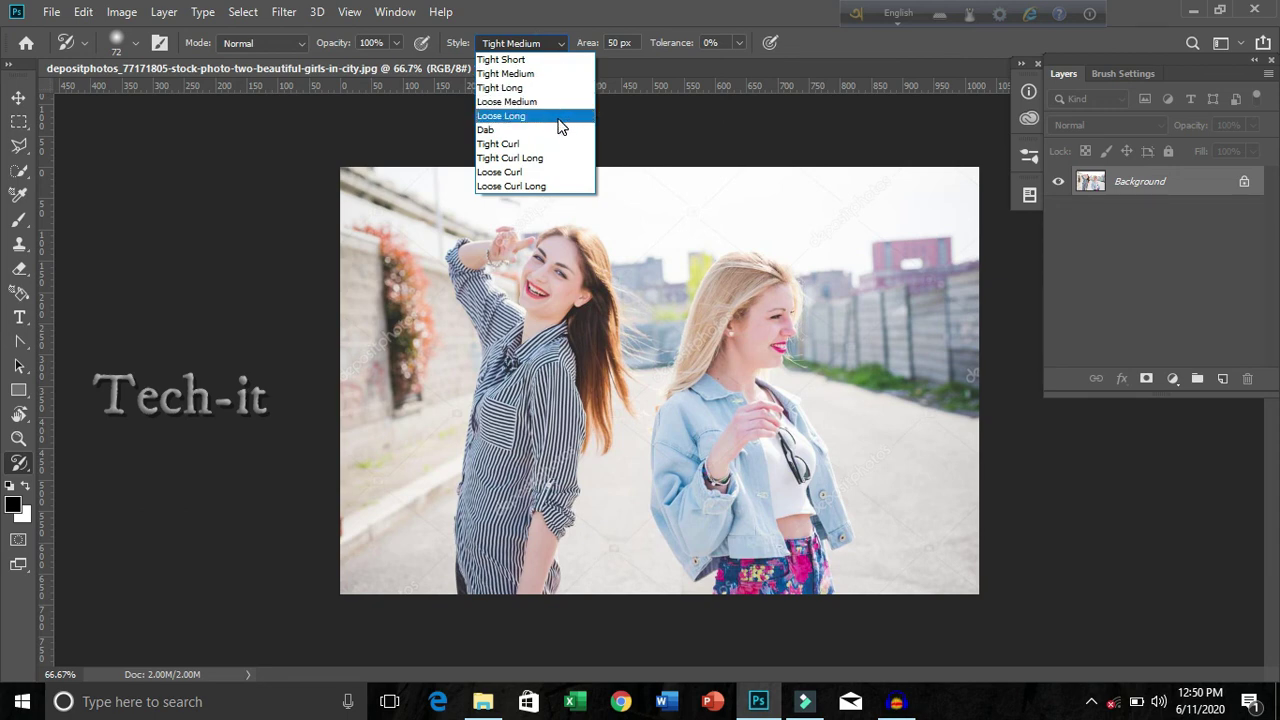
click(560, 115)
click(560, 43)
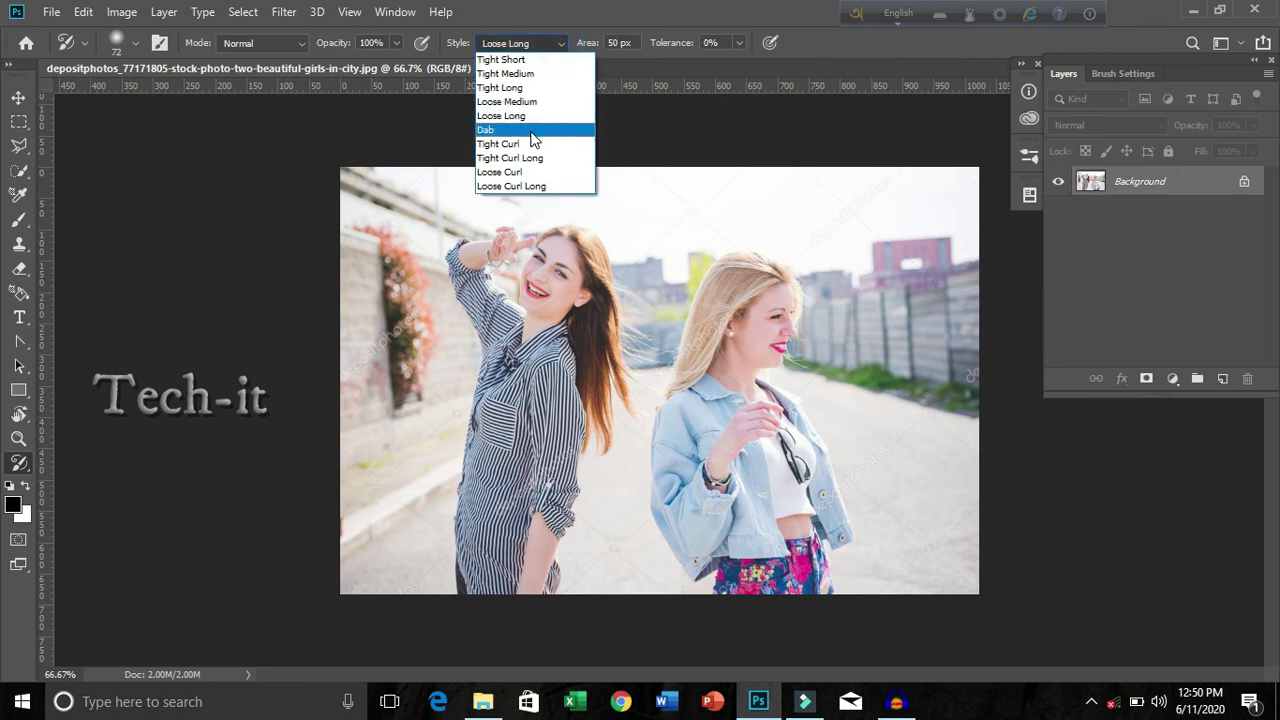
click(531, 132)
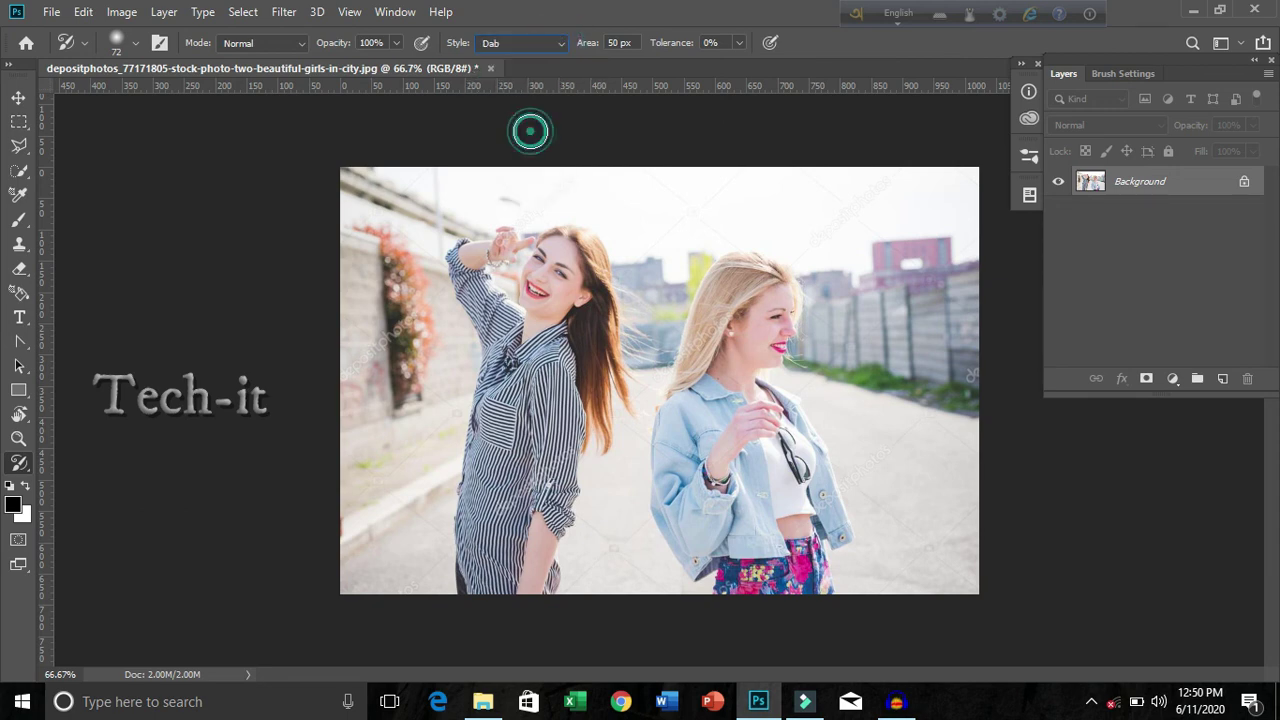
click(1224, 379)
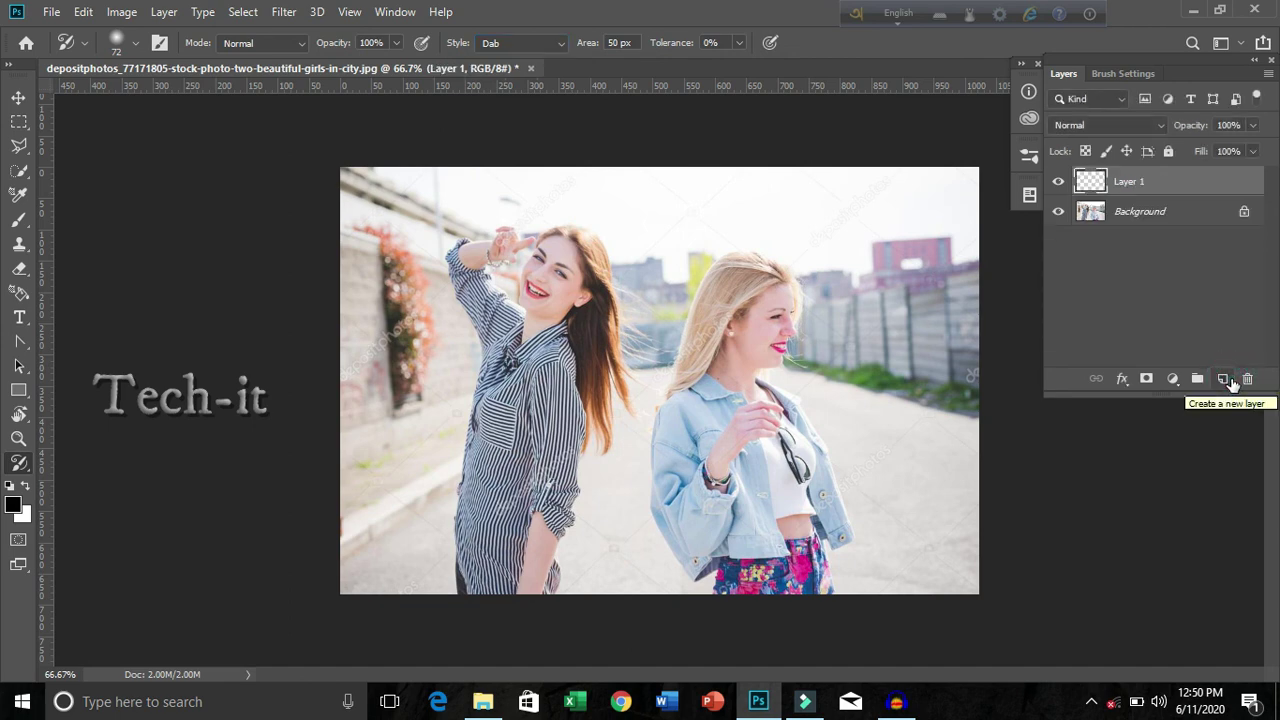
key(ctrl+BackSpace)
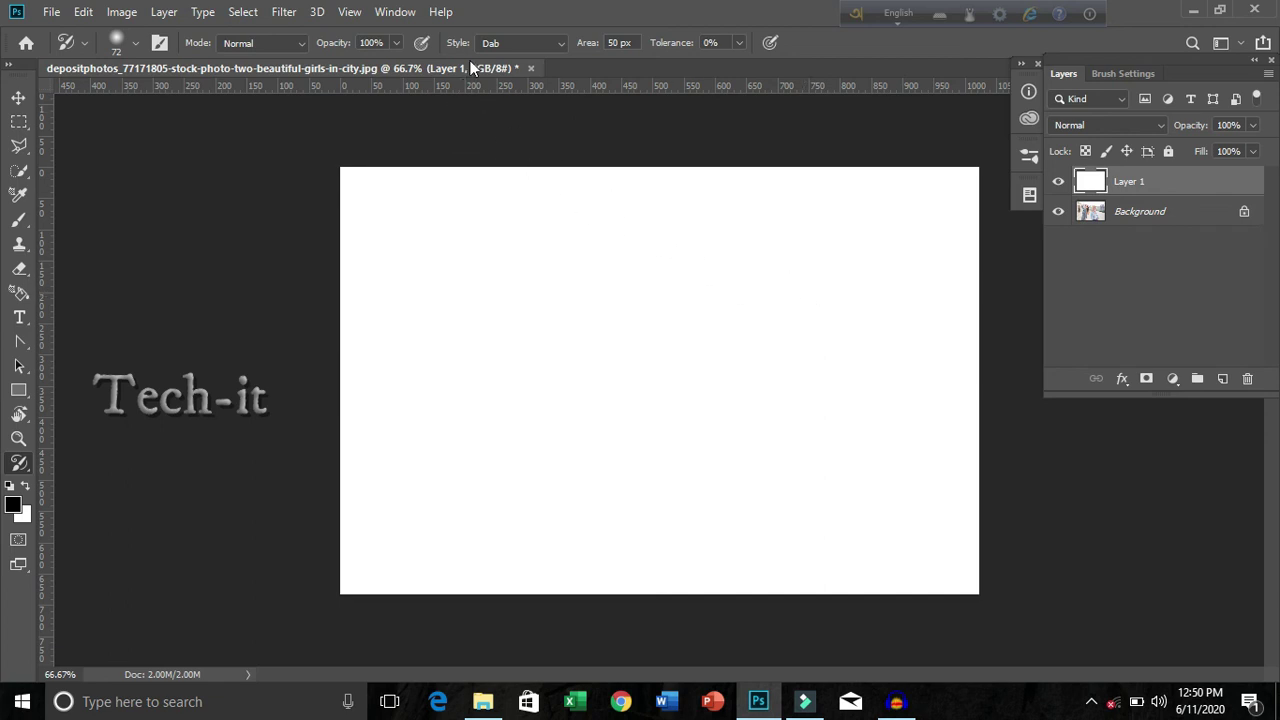
mouse_move(677, 368)
mouse_down()
mouse_move(557, 357)
mouse_move(632, 278)
mouse_move(509, 251)
mouse_move(414, 251)
mouse_move(606, 380)
mouse_move(549, 274)
mouse_move(494, 337)
mouse_move(603, 260)
mouse_move(566, 223)
mouse_move(451, 208)
mouse_move(820, 346)
mouse_move(746, 343)
mouse_move(906, 426)
mouse_move(715, 515)
mouse_move(289, 500)
mouse_move(654, 491)
mouse_move(586, 309)
mouse_move(677, 319)
mouse_move(869, 489)
mouse_move(569, 446)
mouse_move(611, 194)
mouse_move(784, 247)
mouse_move(808, 574)
mouse_move(954, 563)
mouse_move(249, 529)
mouse_move(484, 418)
mouse_move(680, 200)
mouse_move(617, 460)
mouse_move(797, 420)
mouse_move(607, 231)
mouse_move(731, 214)
mouse_move(845, 319)
mouse_move(831, 355)
mouse_up()
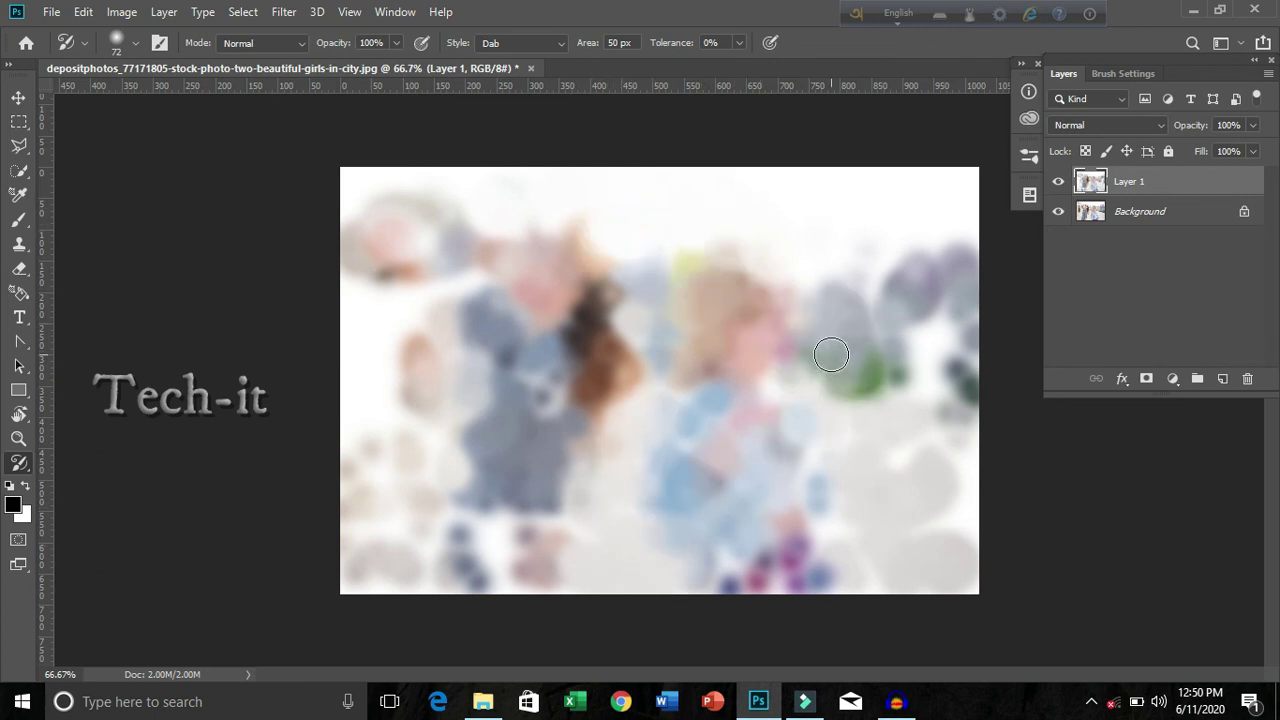